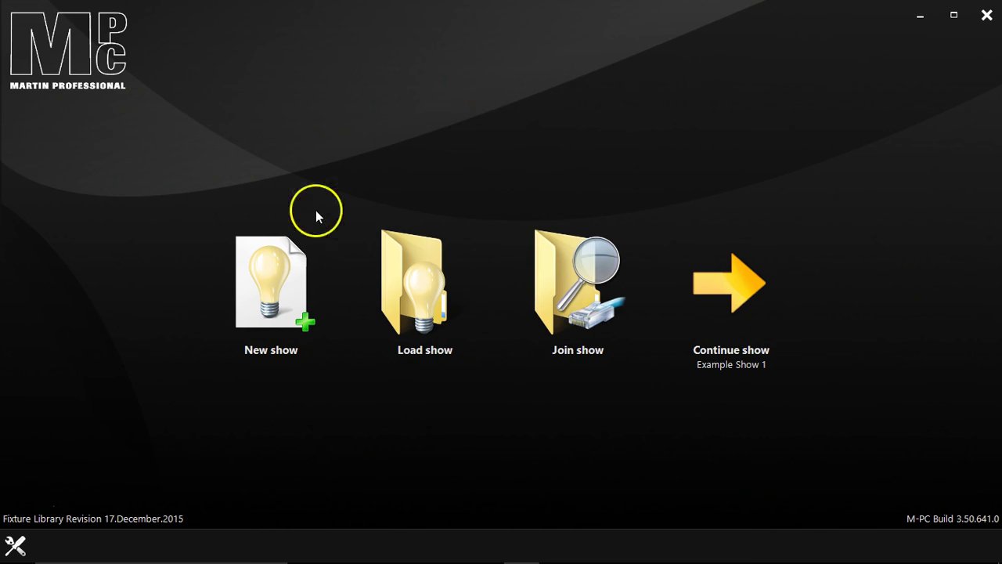
# Create a new show named "Example Show 2"
pyautogui.click(267, 289)
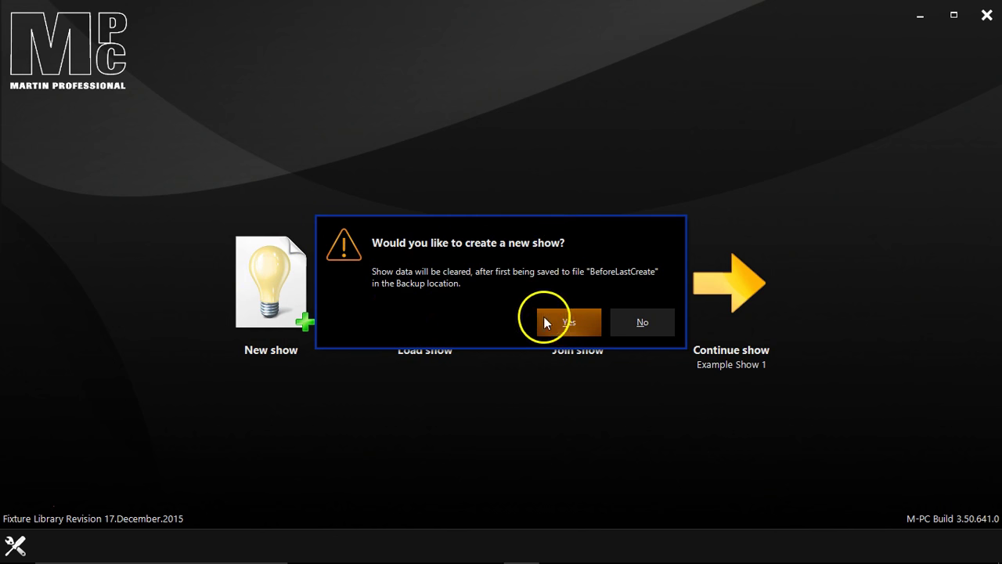
pyautogui.click(570, 325)
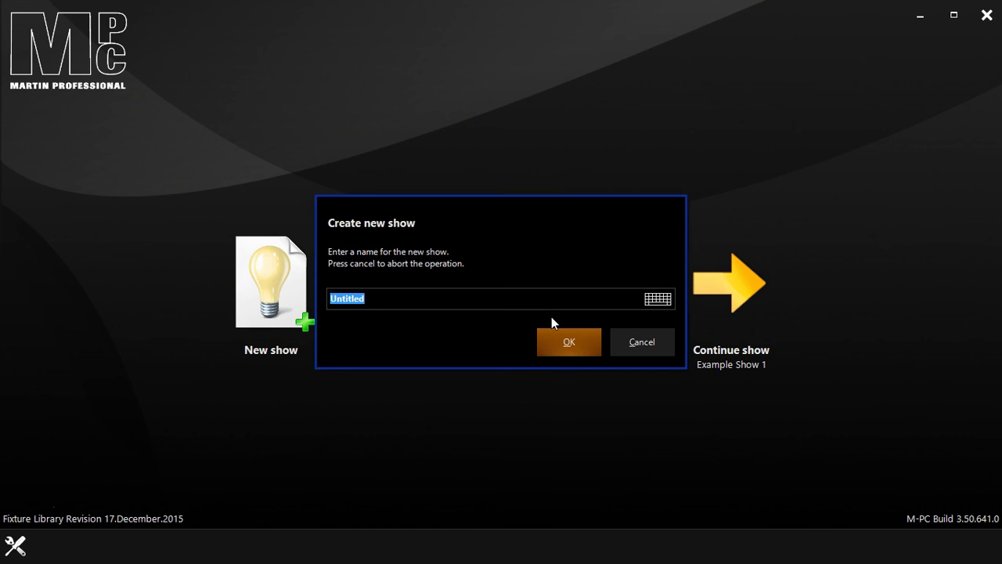
pyautogui.write('Example Shoq')
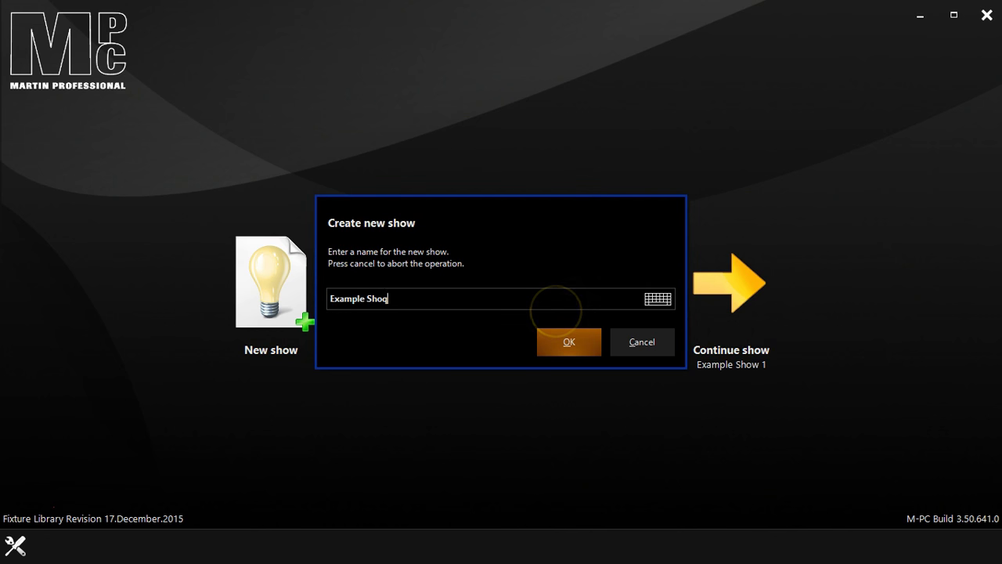
pyautogui.press('BackSpace')
pyautogui.write('w ')
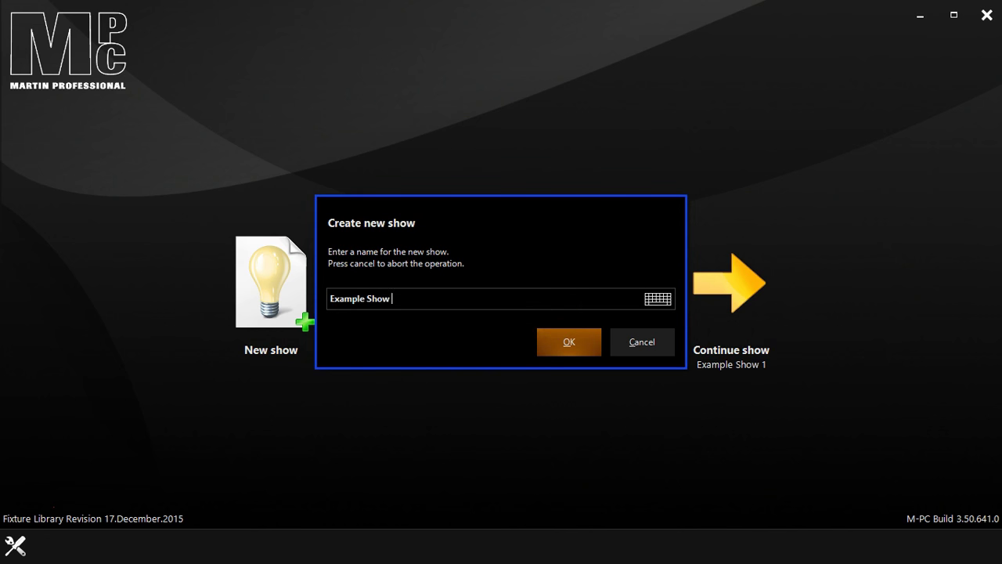
pyautogui.write('2')
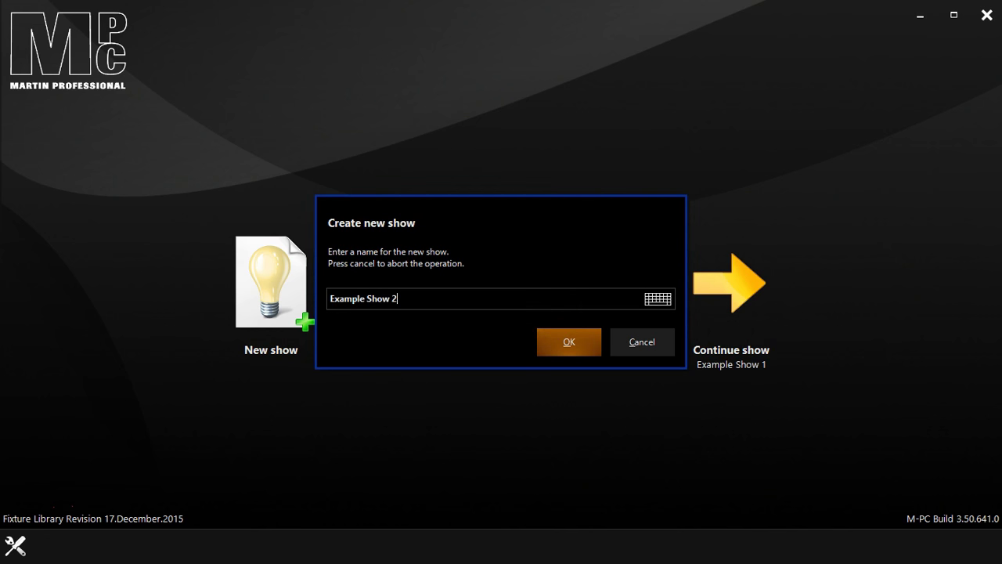
pyautogui.click(579, 344)
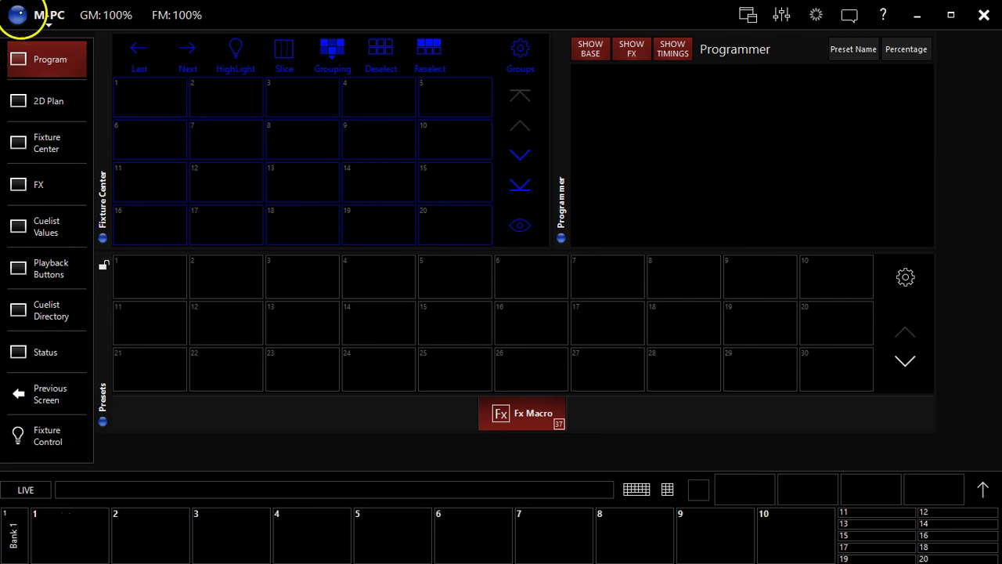
# Open the show's patch and start adding a new fixture from the fixture library
pyautogui.click(17, 15)
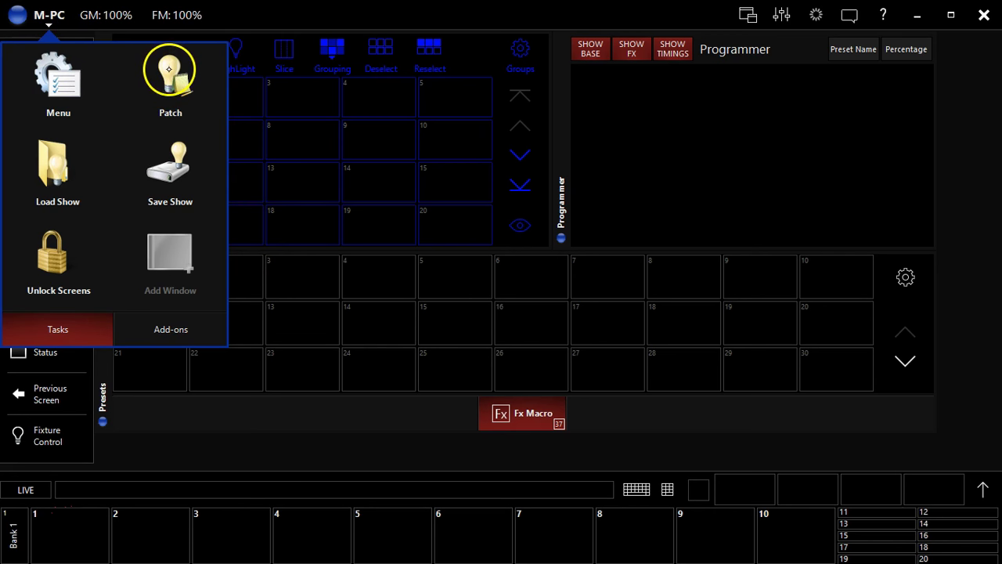
pyautogui.click(169, 69)
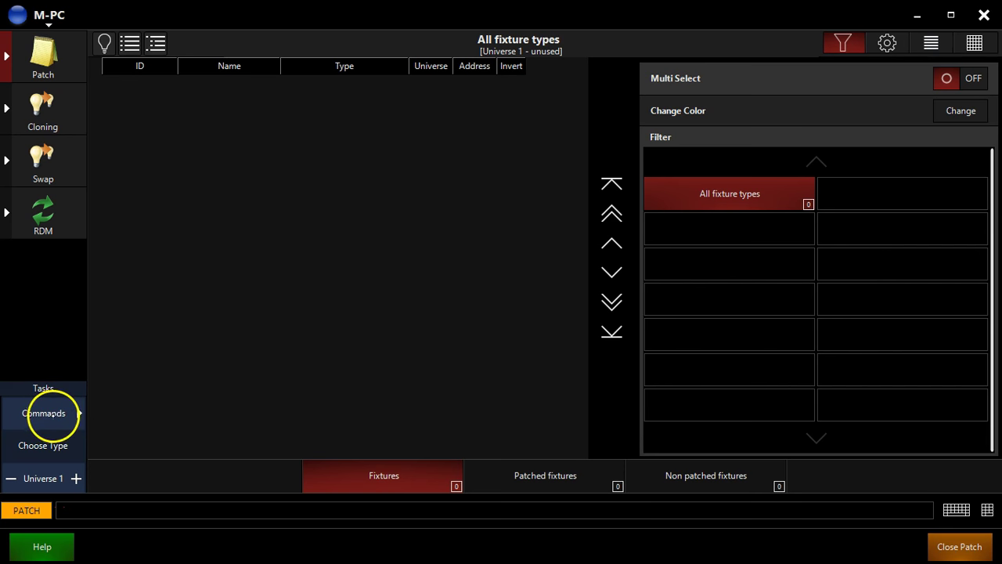
pyautogui.click(53, 414)
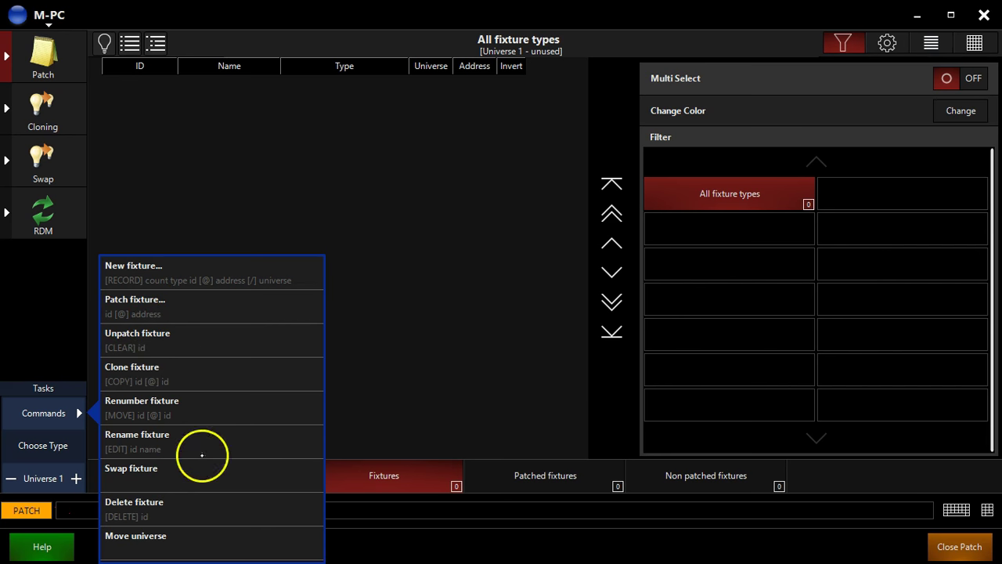
pyautogui.click(156, 279)
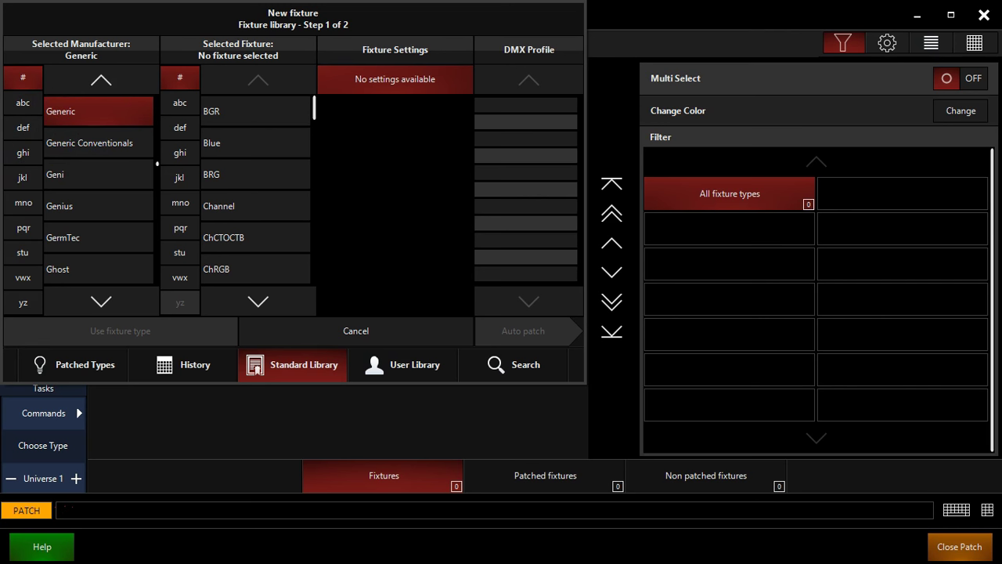
# Browse the fixture library's manufacturers through several alphabetical groups, including the one containing Martin
pyautogui.click(24, 152)
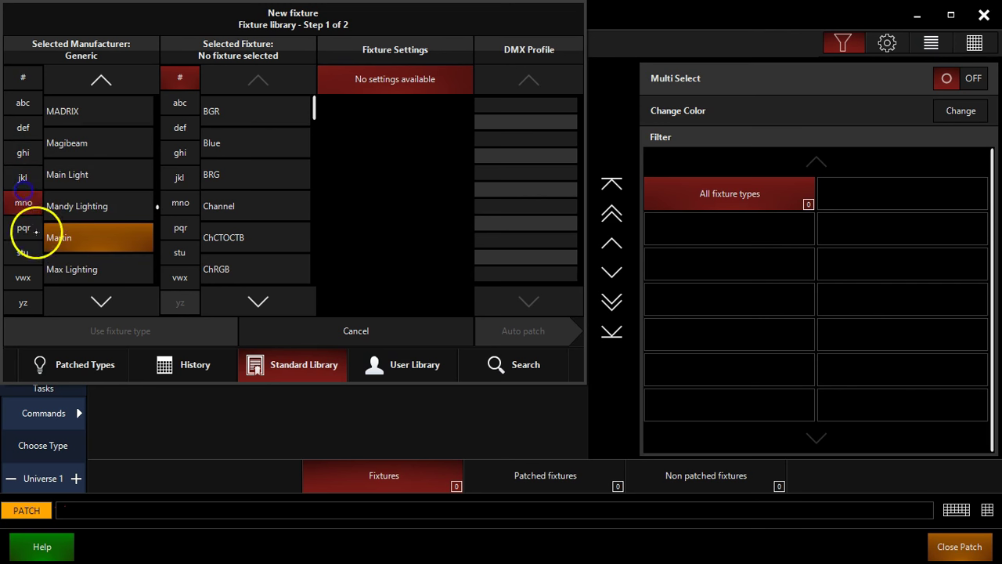
pyautogui.click(23, 228)
pyautogui.click(23, 152)
pyautogui.click(24, 202)
pyautogui.click(23, 252)
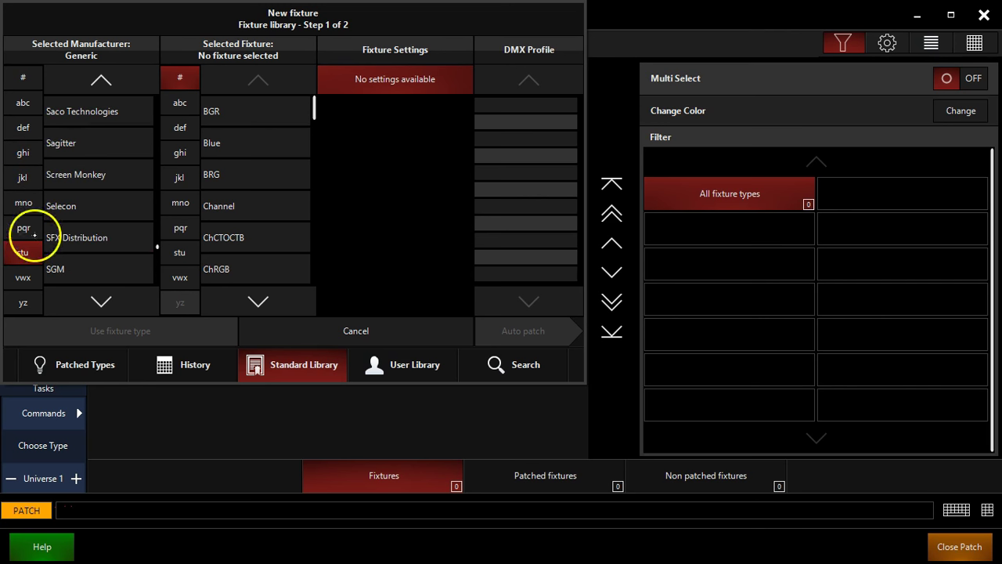
pyautogui.click(23, 103)
pyautogui.click(24, 202)
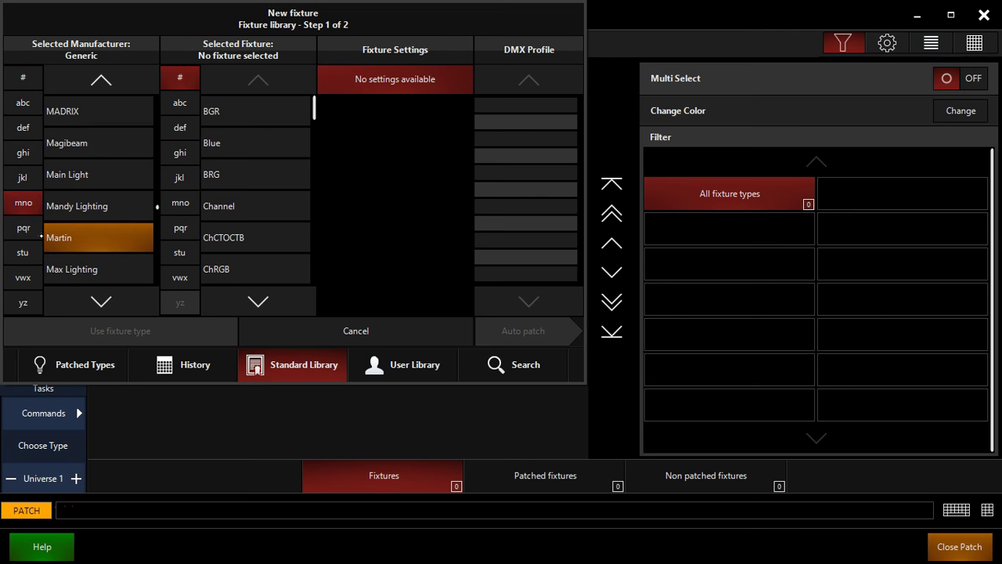
pyautogui.click(63, 239)
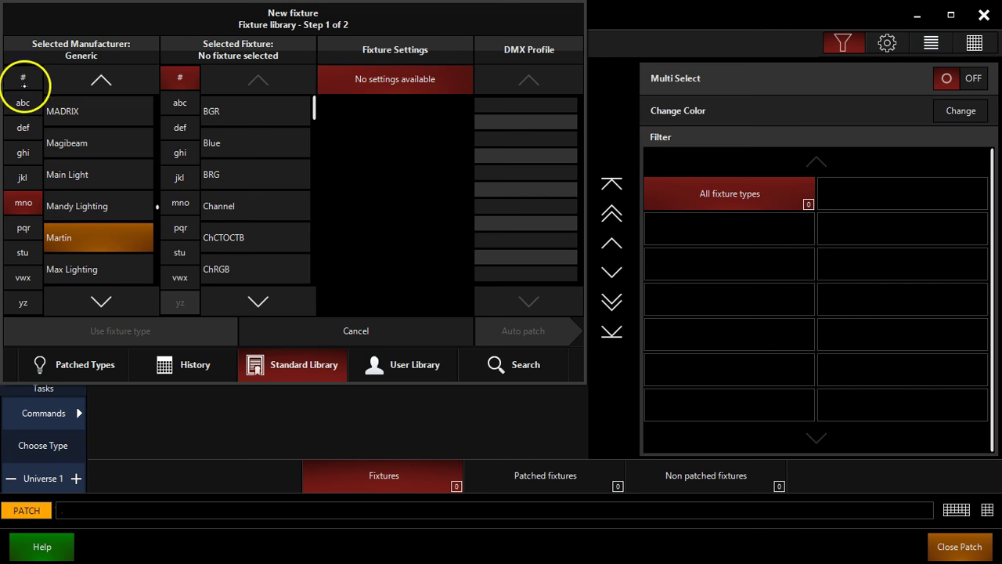
# Find and select Chauvet as the manufacturer for the new fixture
pyautogui.click(23, 82)
pyautogui.moveTo(24, 88); pyautogui.dragTo(24, 127)
pyautogui.click(25, 103)
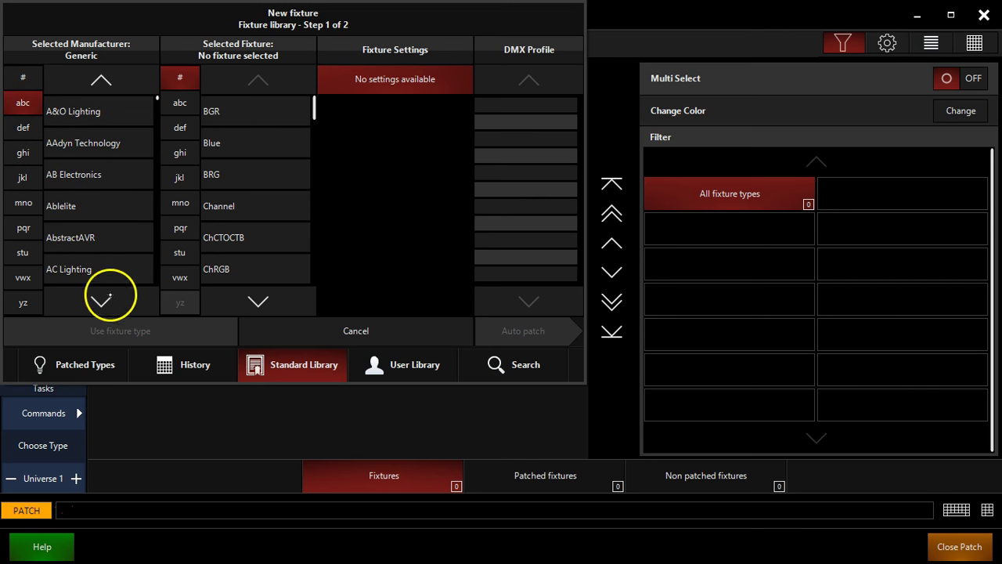
pyautogui.click(100, 302)
pyautogui.click(102, 305)
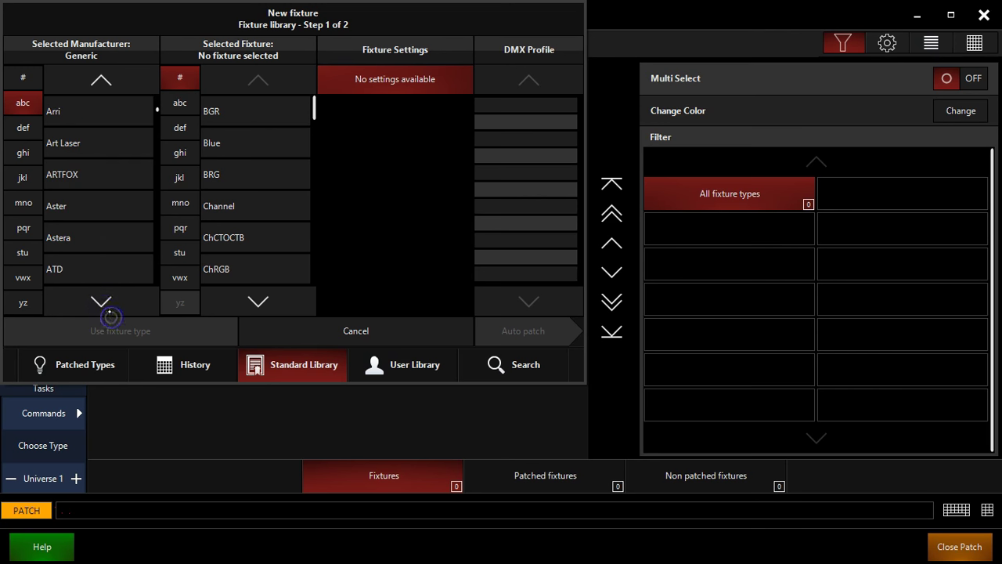
pyautogui.click(102, 303)
pyautogui.click(101, 303)
pyautogui.click(104, 304)
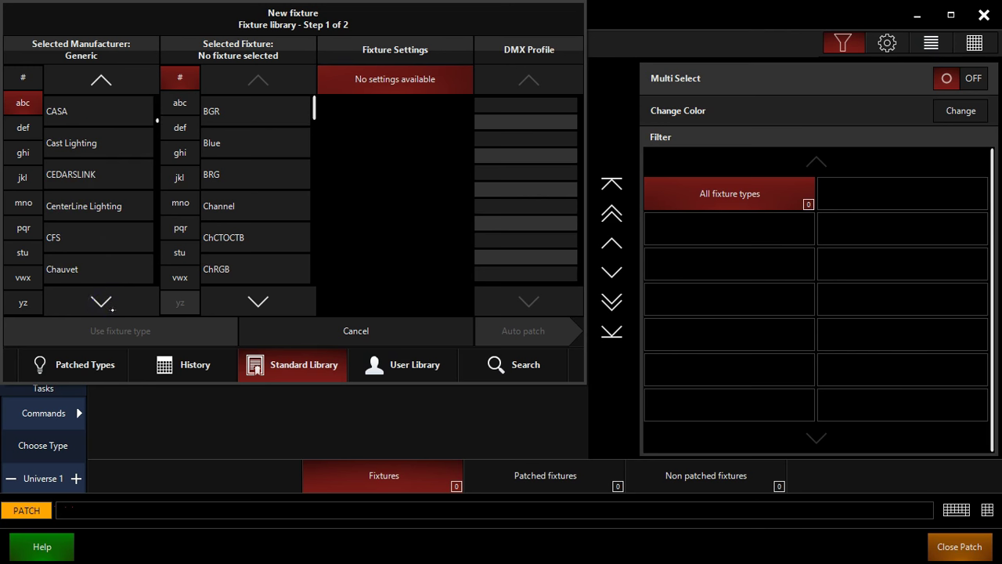
pyautogui.click(71, 269)
# Select the Rogue R2 Wash from the Chauvet fixtures, using its 22 Ch mode
pyautogui.click(219, 206)
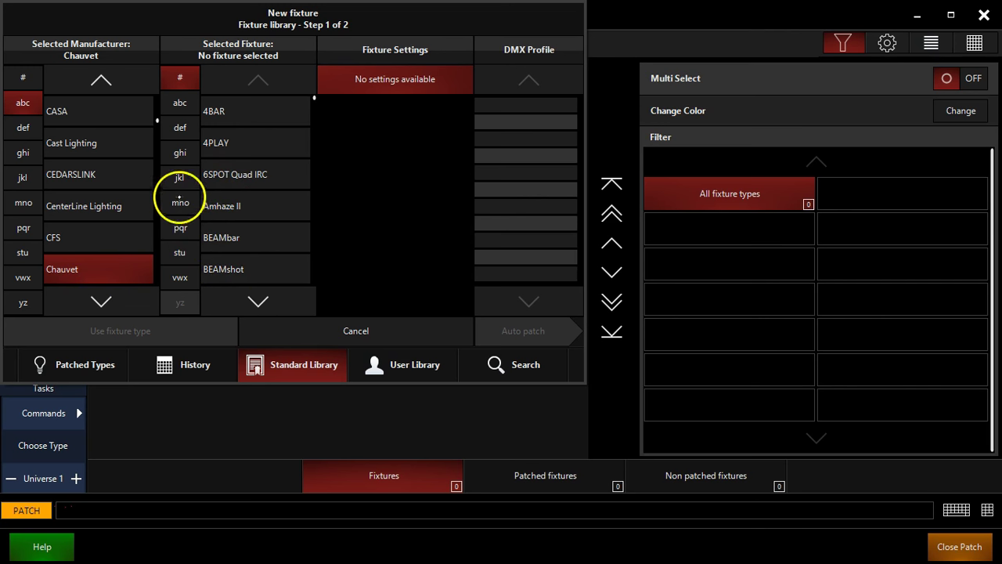
pyautogui.click(180, 227)
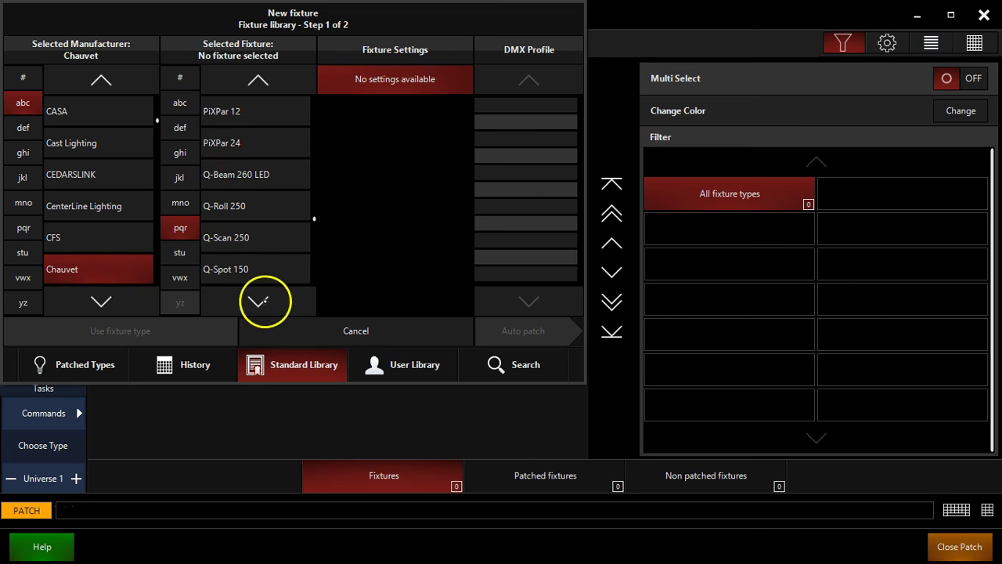
pyautogui.click(258, 301)
pyautogui.click(258, 301)
pyautogui.click(259, 301)
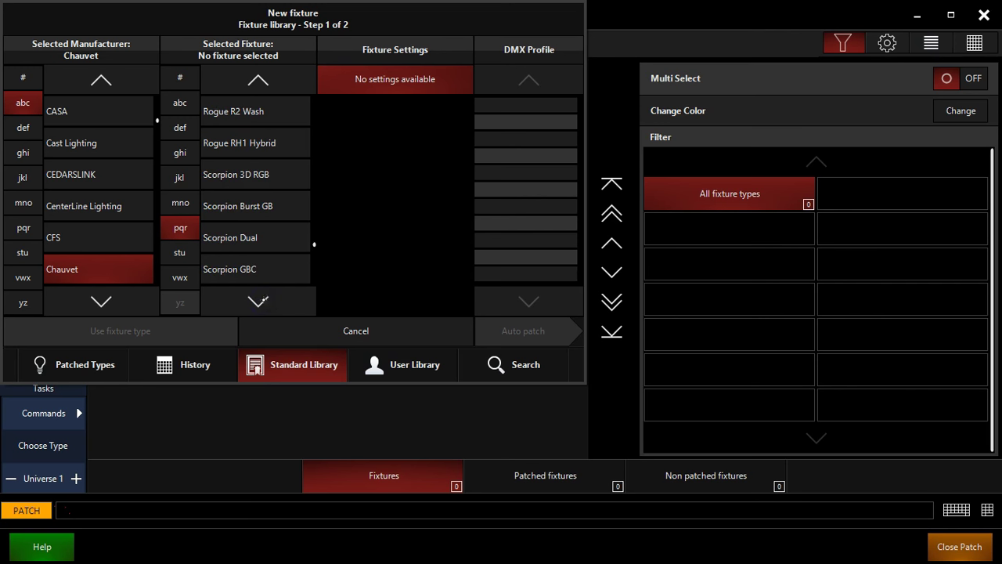
pyautogui.click(244, 114)
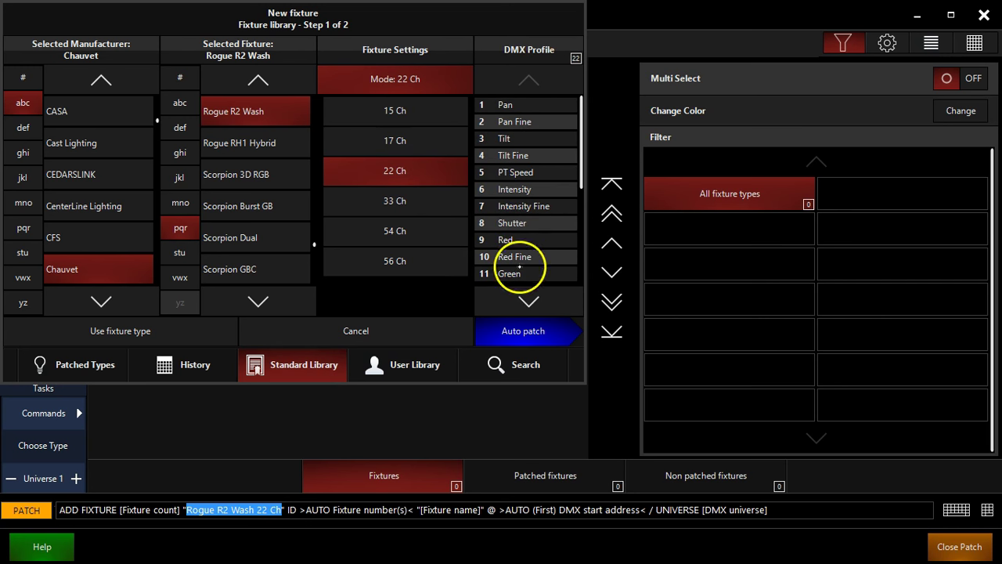
# Review the full DMX channel profile of the 22 Ch mode and proceed to the auto patch settings
pyautogui.click(529, 299)
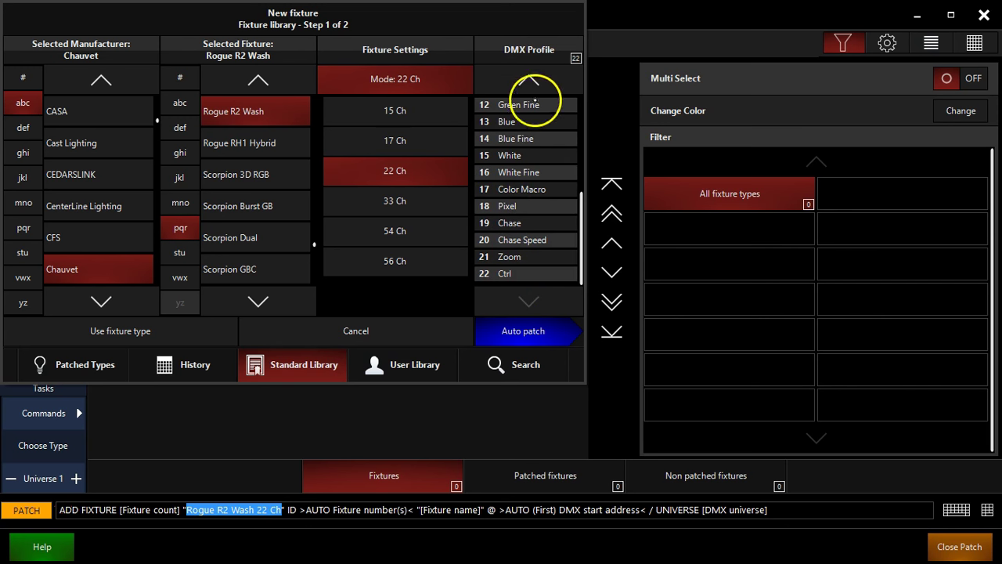
pyautogui.click(533, 86)
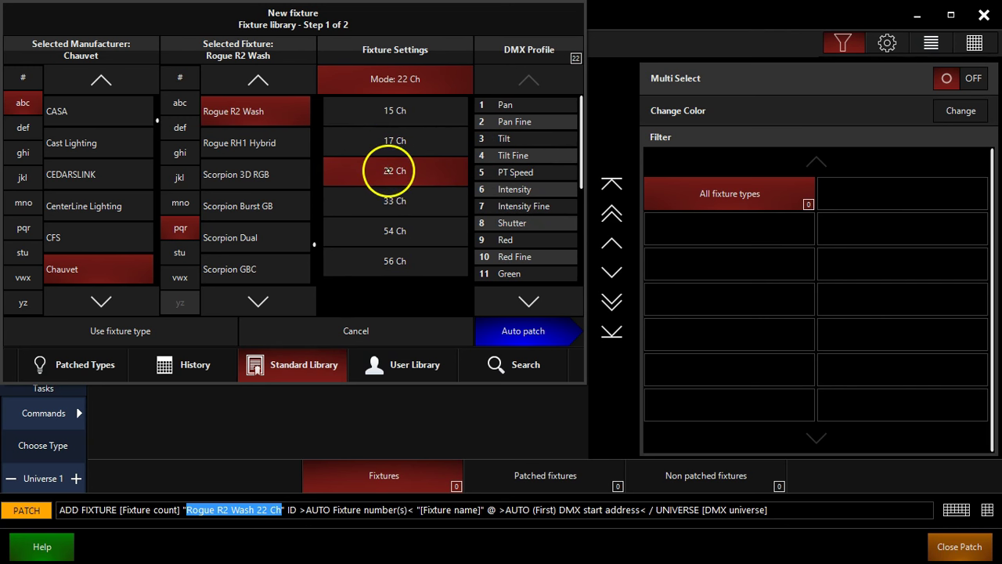
pyautogui.click(521, 303)
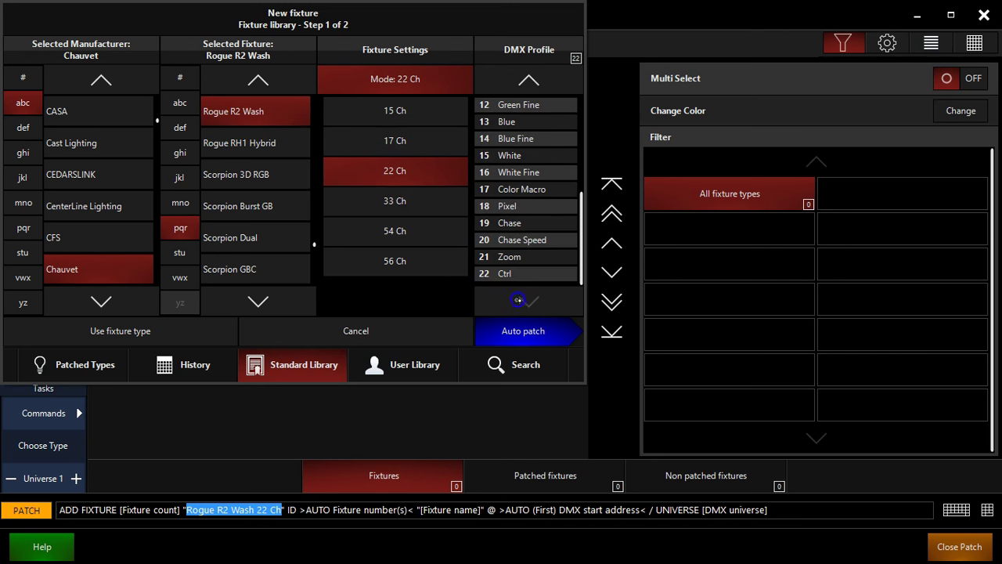
pyautogui.click(537, 86)
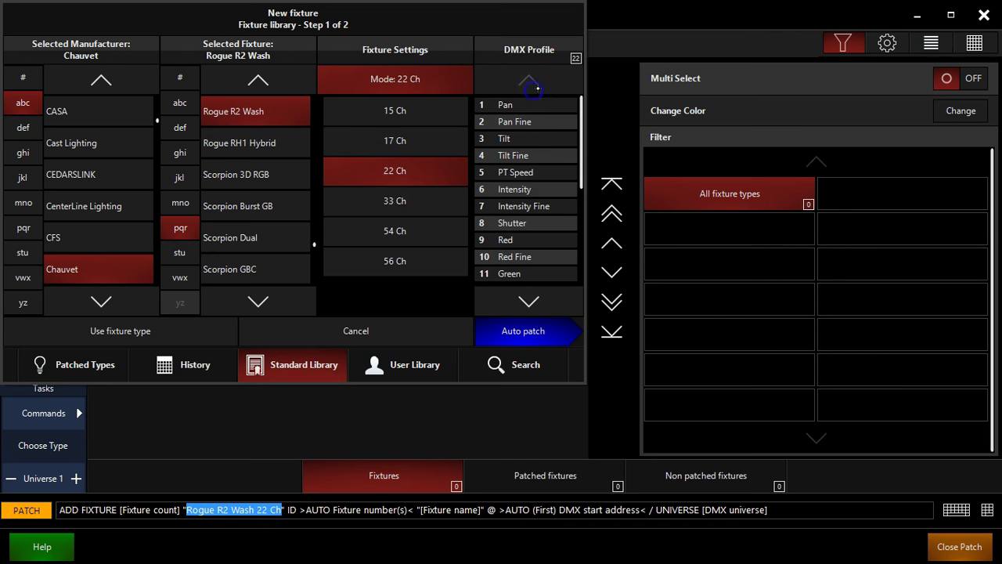
pyautogui.click(510, 331)
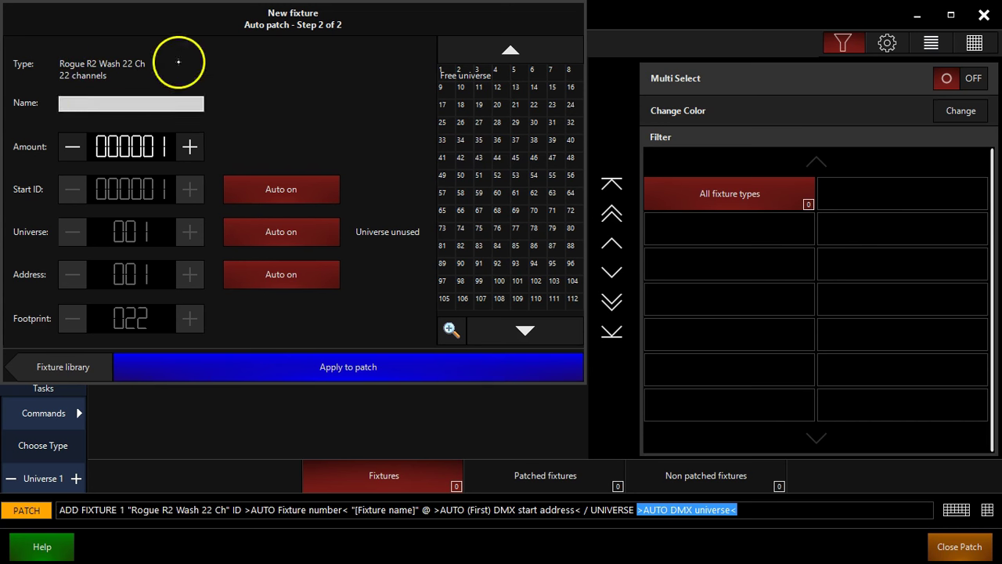
# Name the new fixtures "LED Wash"
pyautogui.click(91, 104)
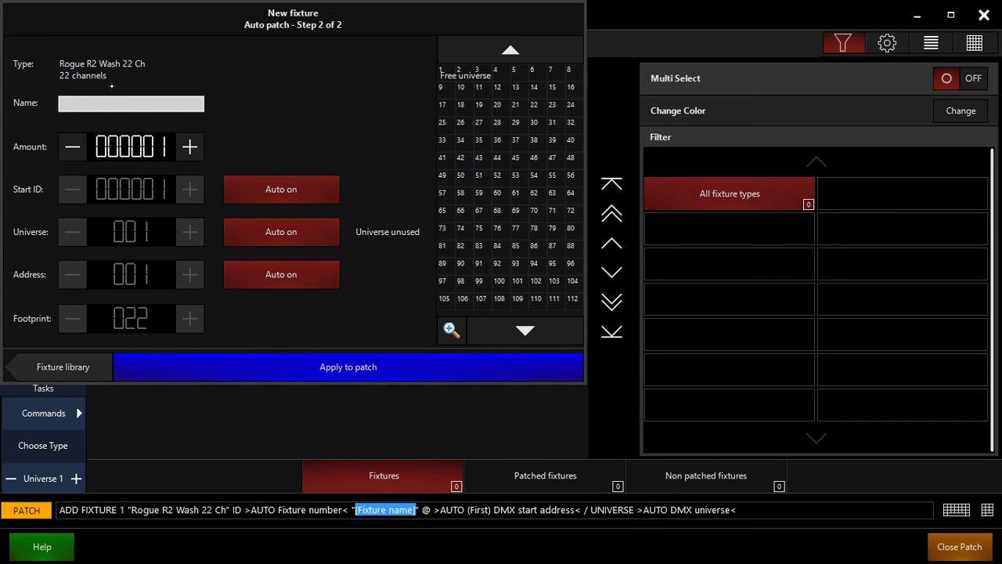
pyautogui.write('LED Wa')
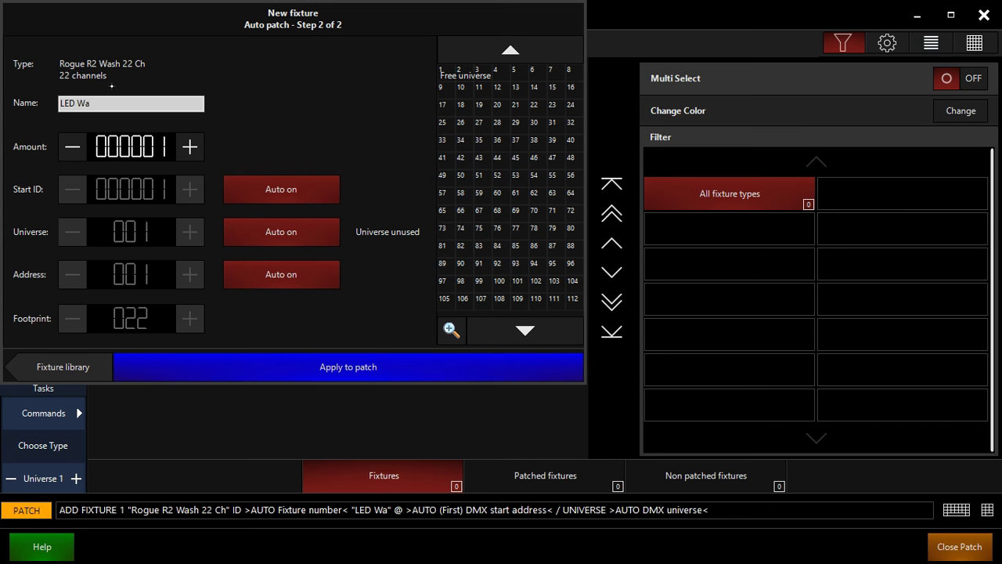
pyautogui.write('sh')
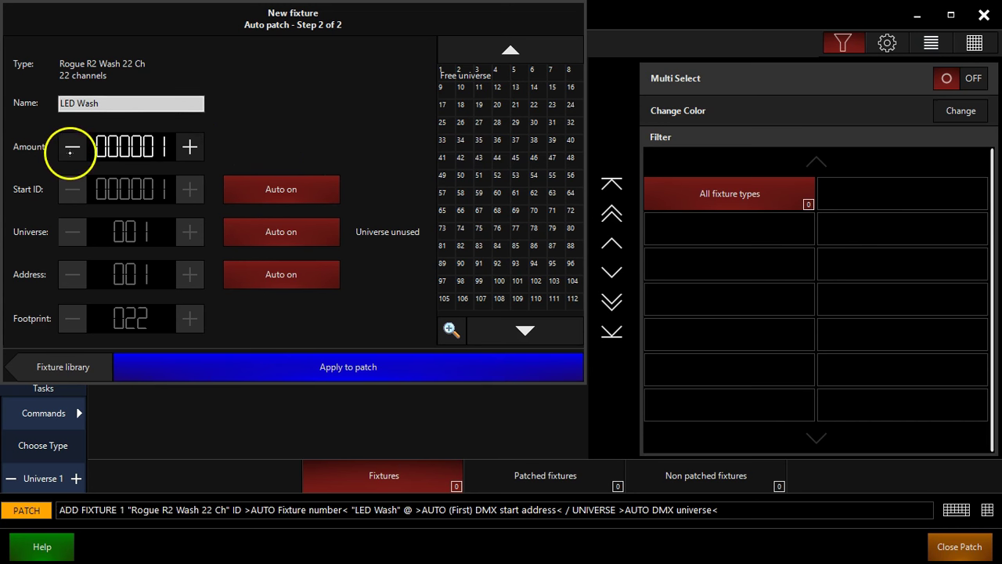
pyautogui.click(157, 148)
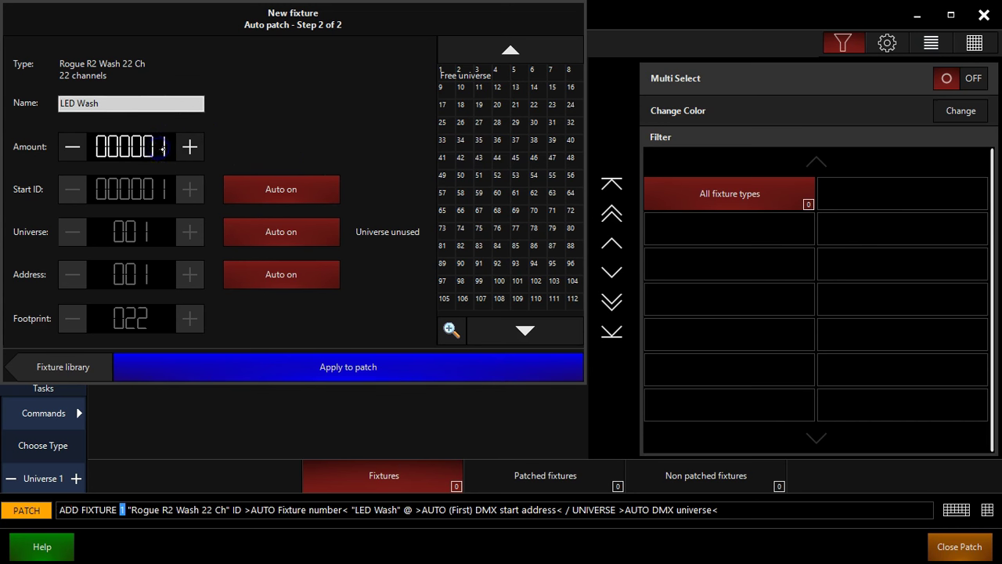
pyautogui.click(190, 147)
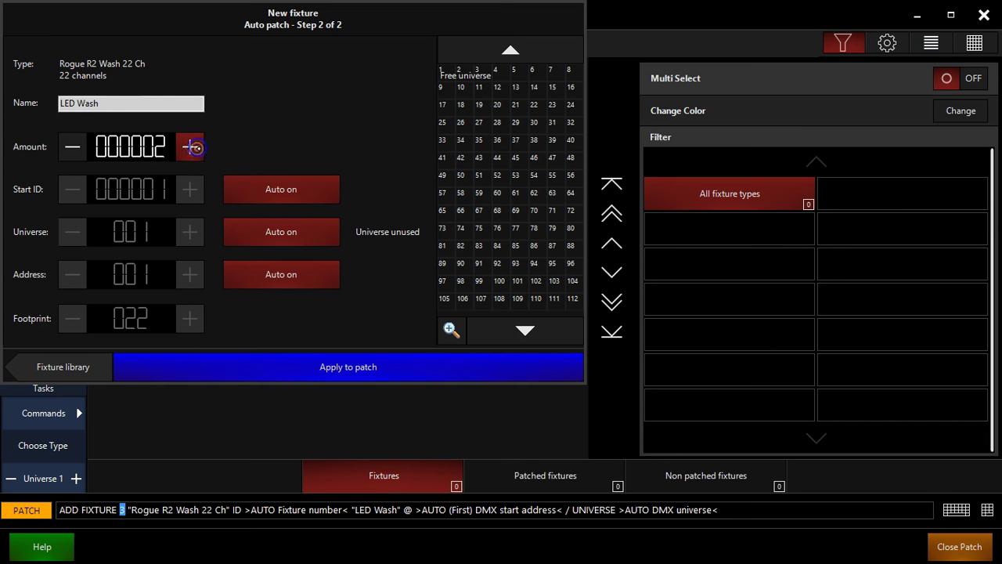
pyautogui.click(189, 147)
pyautogui.click(73, 147)
pyautogui.click(73, 147)
# Set the fixture amount to 10, turn off the automatic start ID and set it to 301
pyautogui.click(156, 147)
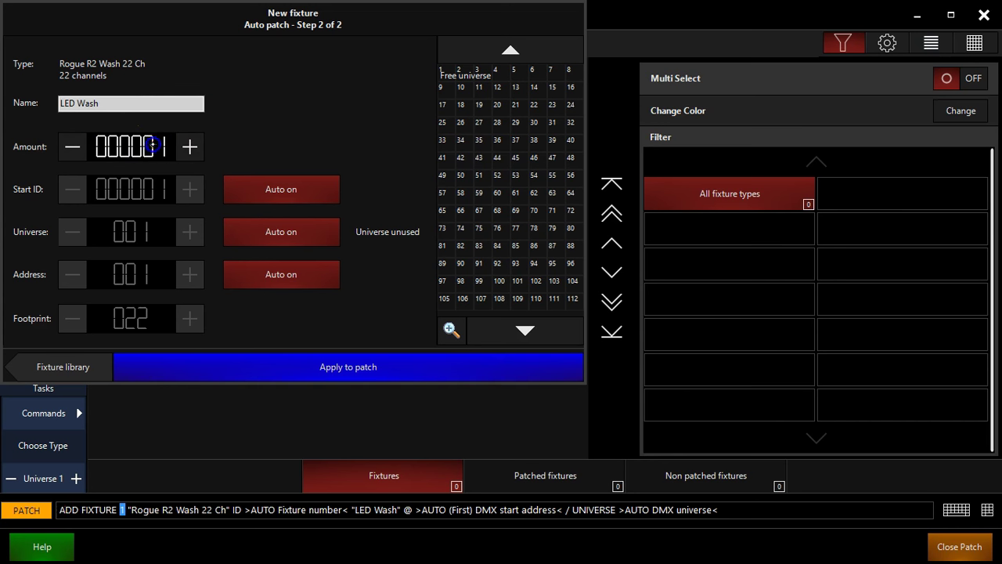
pyautogui.write('10')
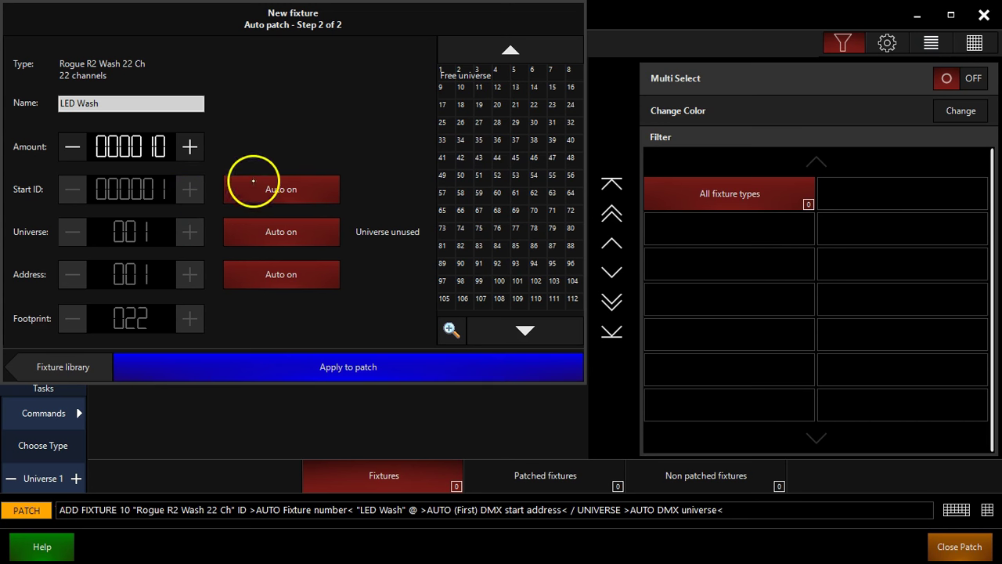
pyautogui.click(251, 186)
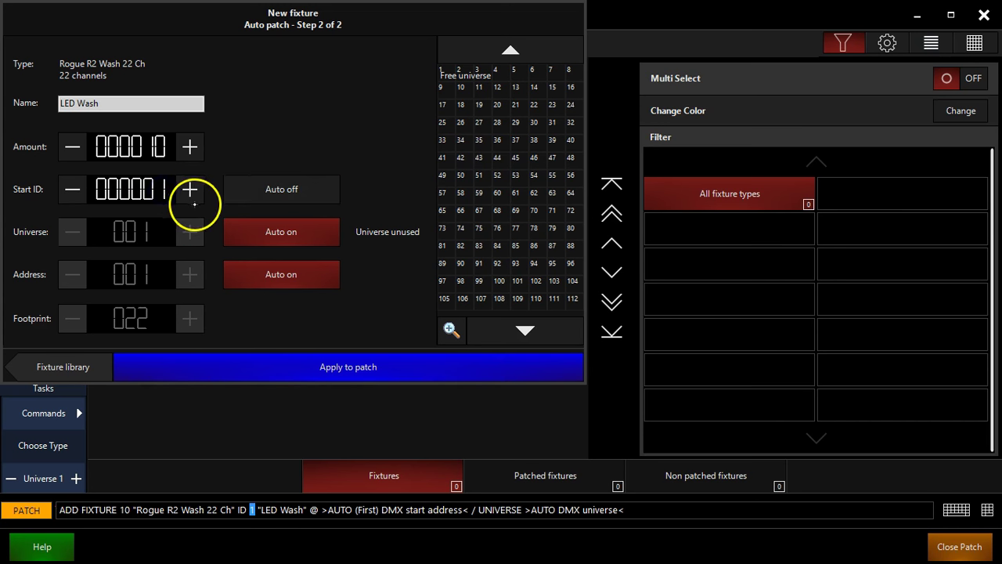
pyautogui.write('301')
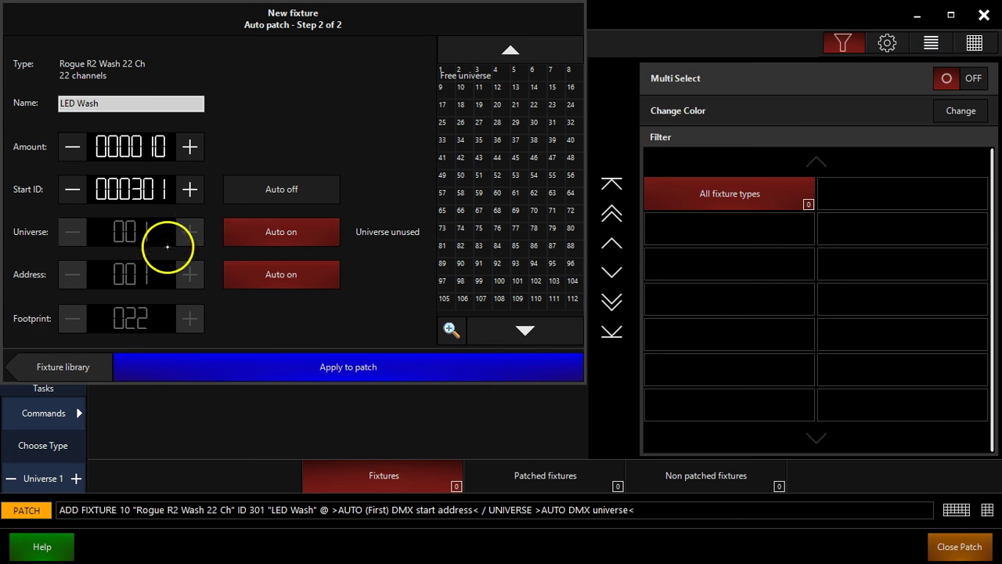
# Try universe 2 as a manual assignment and return the universe setting to automatic
pyautogui.click(255, 236)
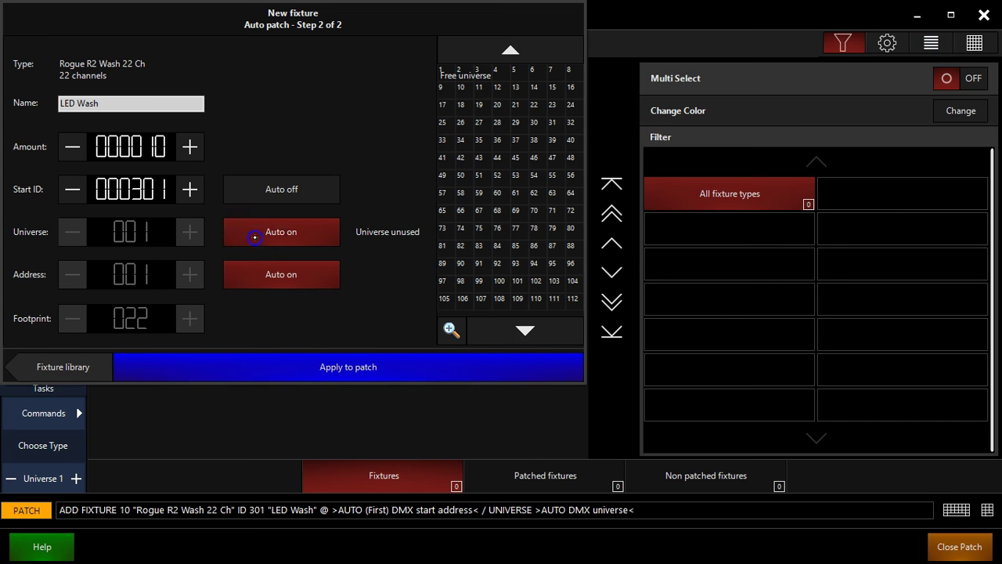
pyautogui.click(72, 232)
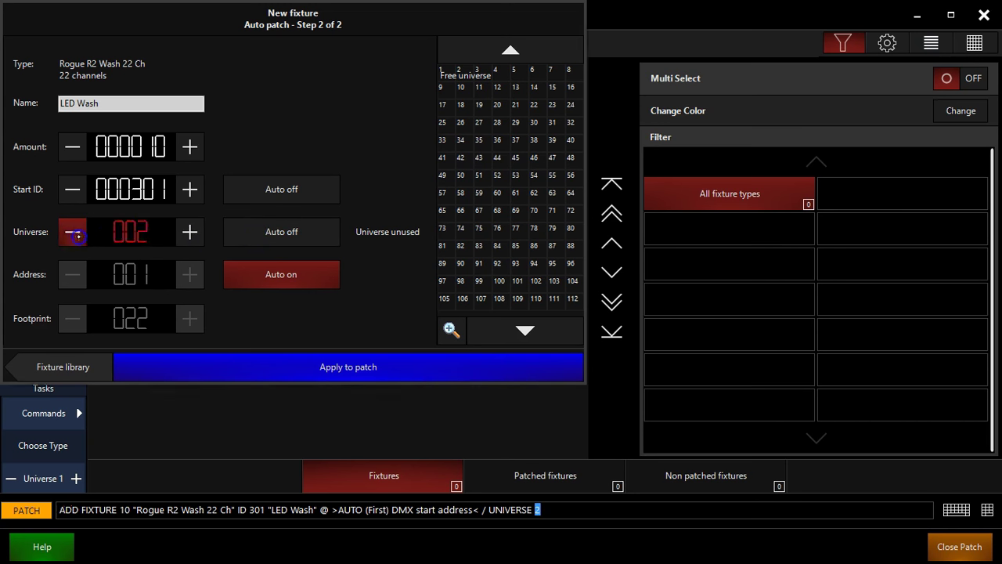
pyautogui.click(259, 239)
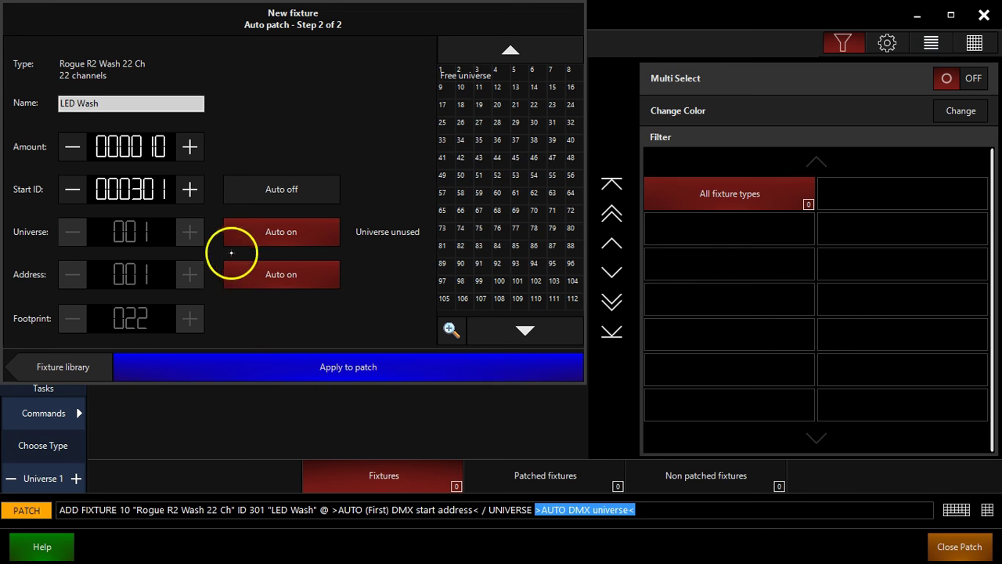
# Turn off the automatic DMX address and set the start address to 10
pyautogui.click(226, 278)
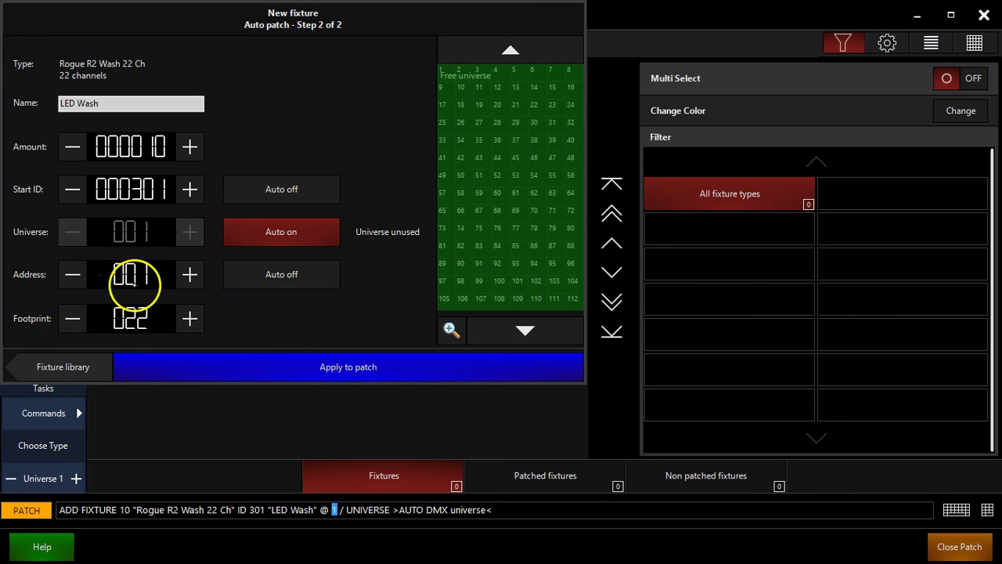
pyautogui.click(189, 274)
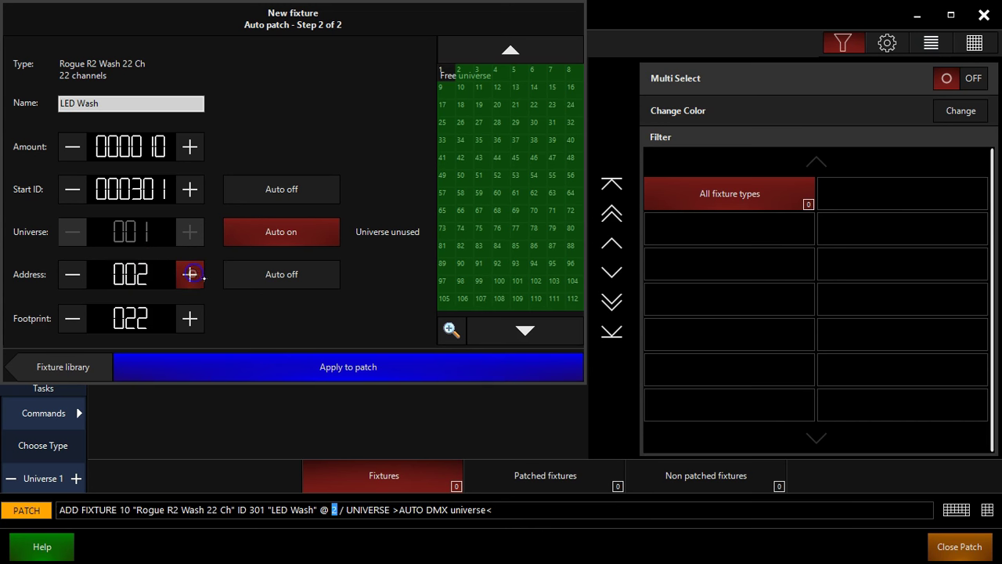
pyautogui.click(189, 274)
pyautogui.click(72, 281)
pyautogui.click(72, 282)
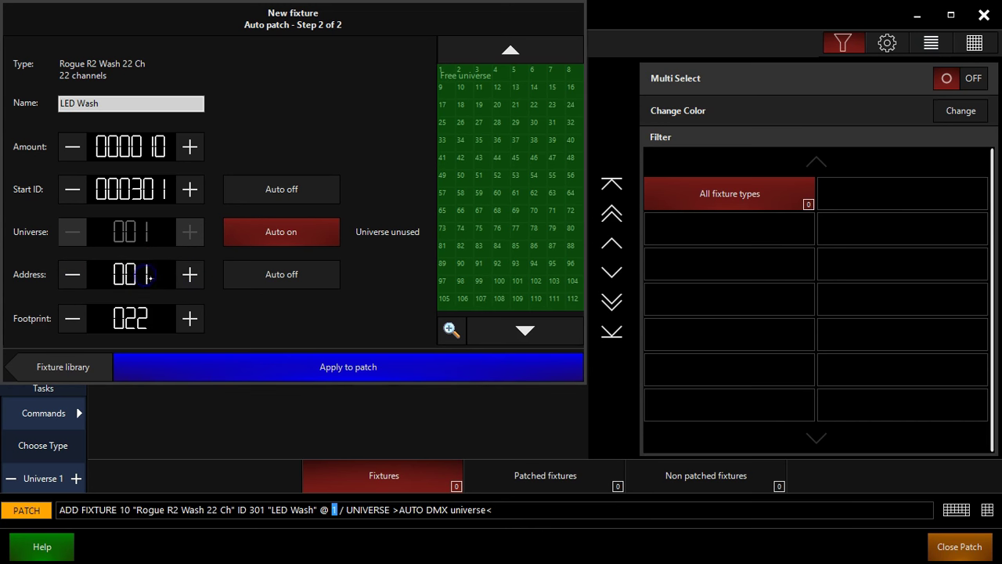
pyautogui.write('10')
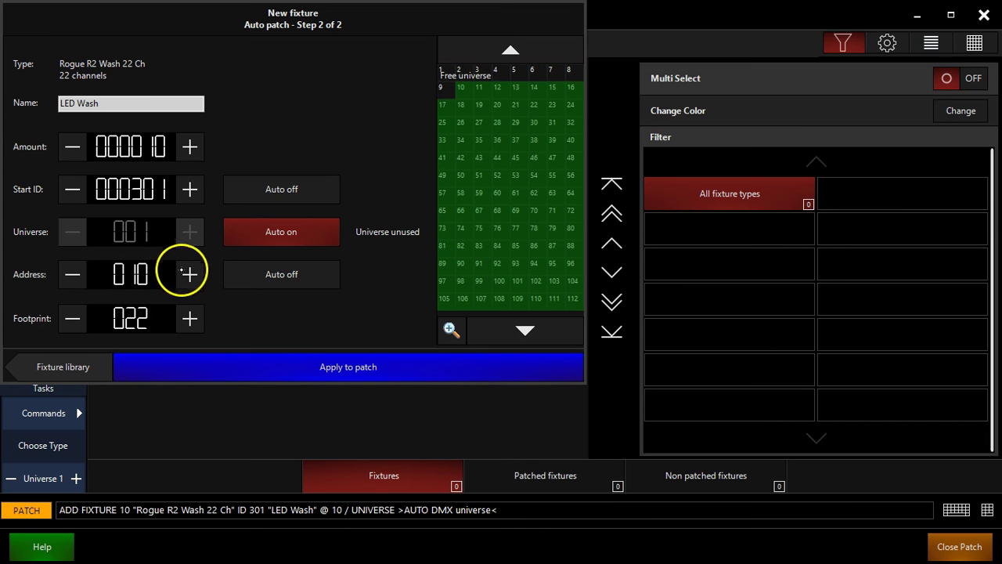
# Try several start addresses on the universe's channel map, including 51, 10, 58 and 99, and finish on channel 1
pyautogui.click(480, 177)
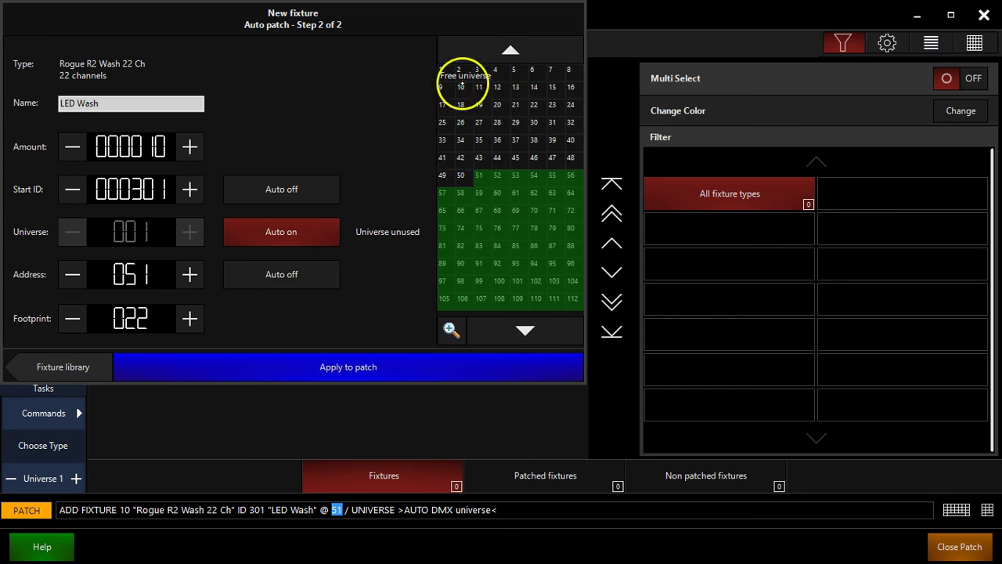
pyautogui.click(461, 87)
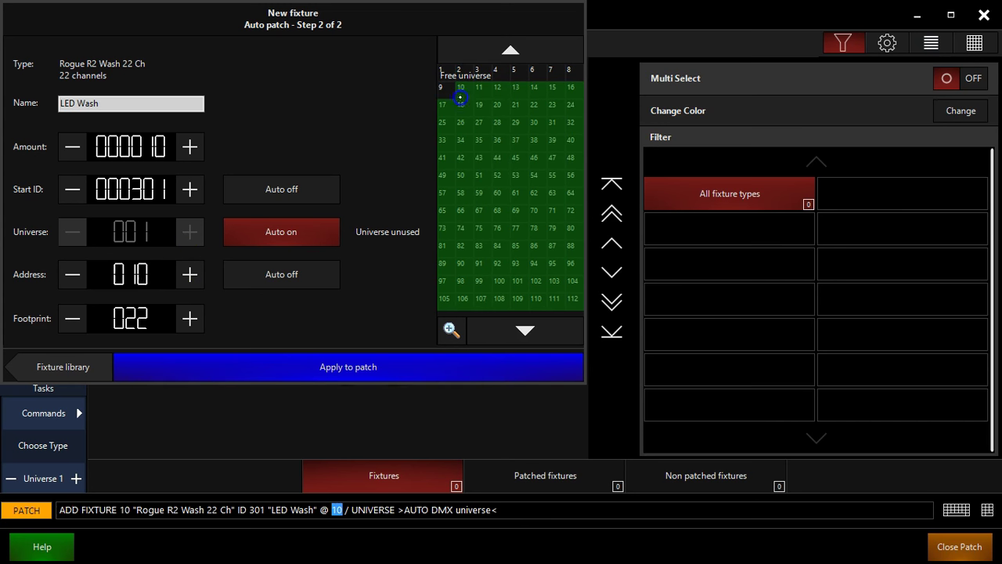
pyautogui.click(443, 70)
pyautogui.click(478, 176)
pyautogui.click(476, 192)
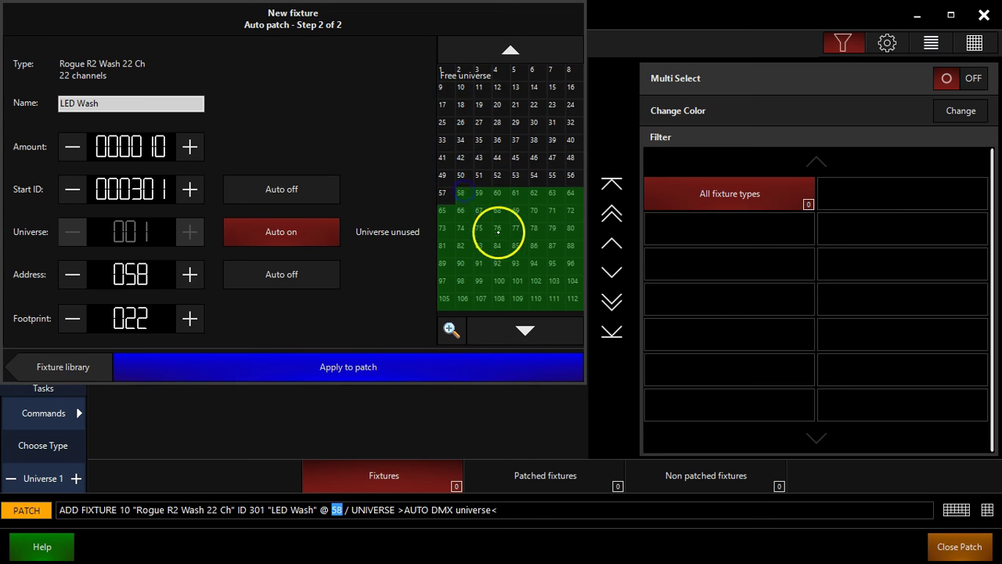
pyautogui.click(517, 245)
pyautogui.click(532, 279)
pyautogui.click(483, 280)
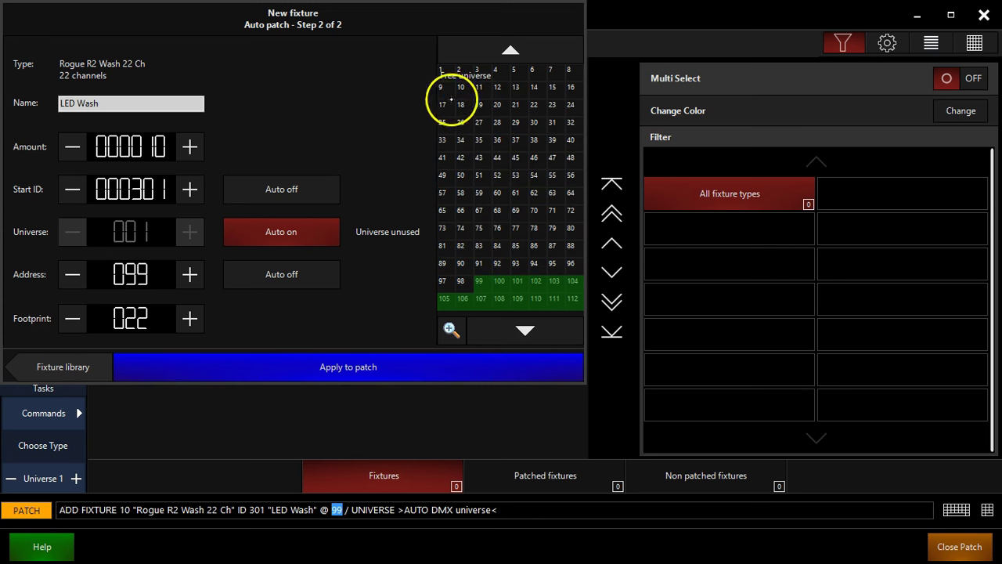
pyautogui.click(450, 79)
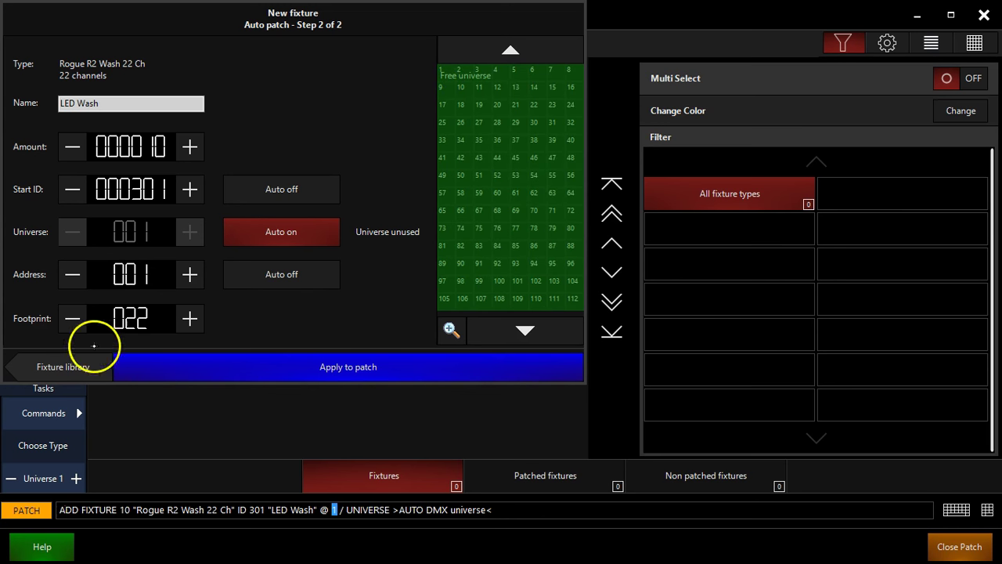
# Raise the fixture footprint to 26 channels and reduce it to 23 to try different channel gaps
pyautogui.click(190, 318)
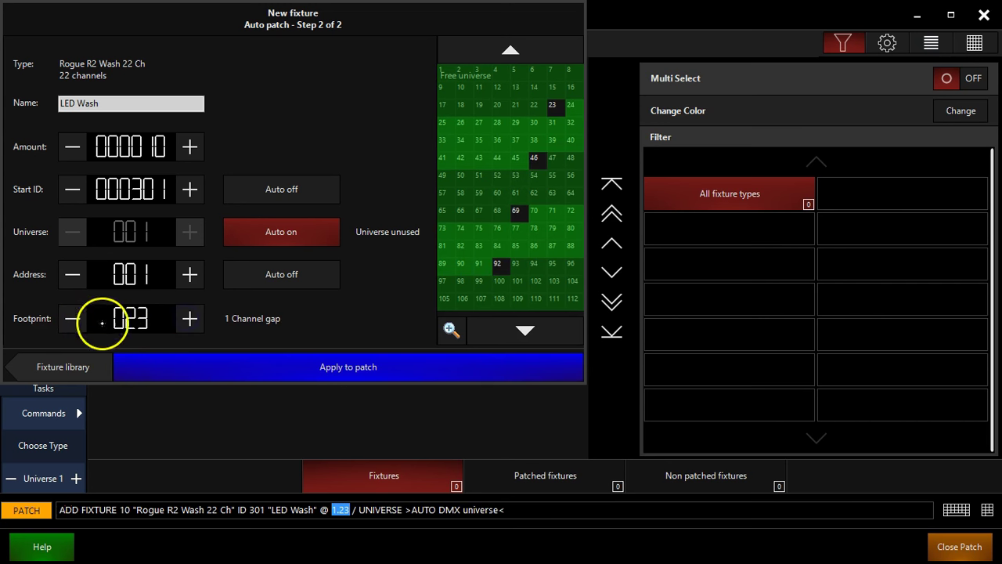
pyautogui.click(190, 318)
pyautogui.click(190, 319)
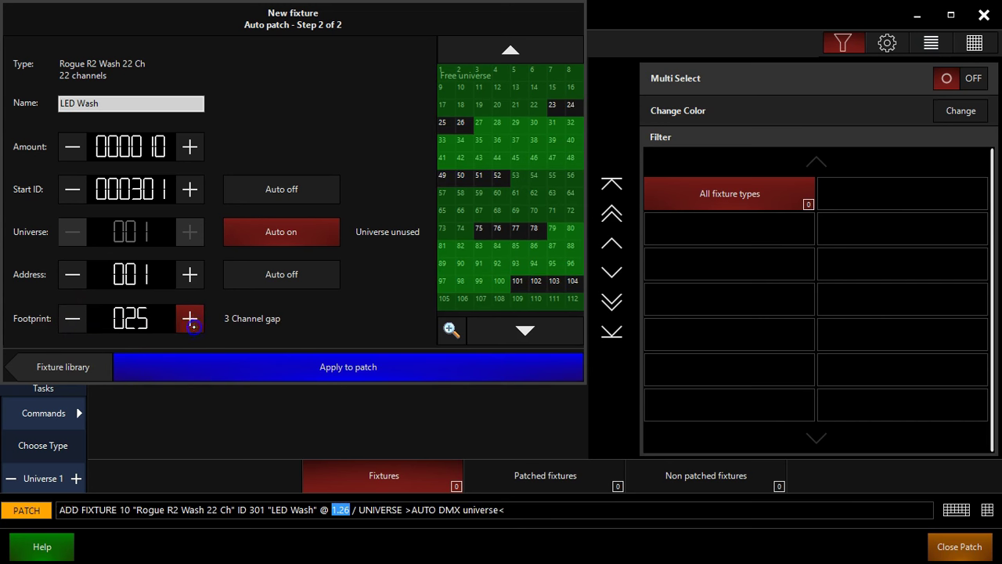
pyautogui.click(191, 319)
pyautogui.click(72, 319)
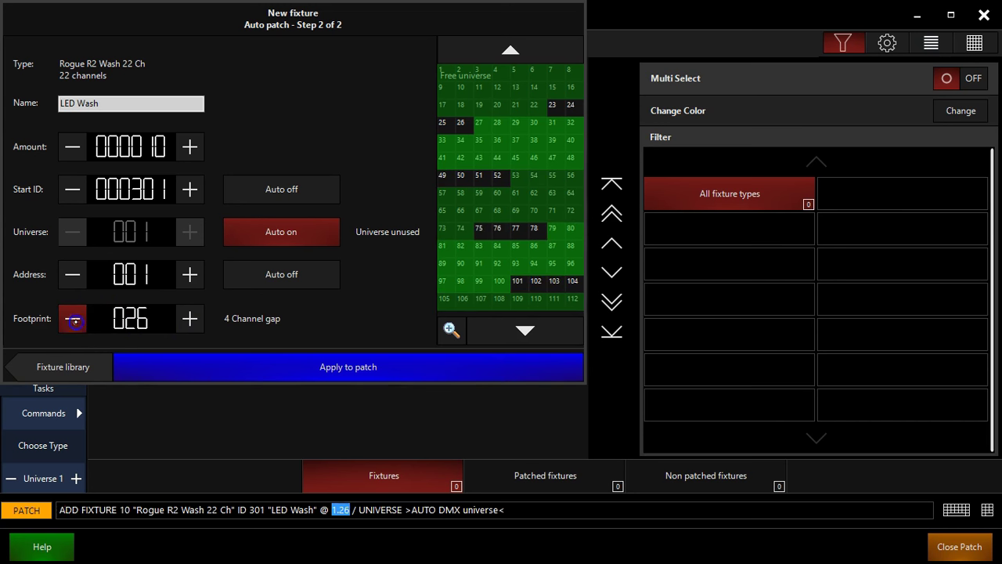
pyautogui.click(72, 318)
pyautogui.click(72, 319)
pyautogui.click(75, 320)
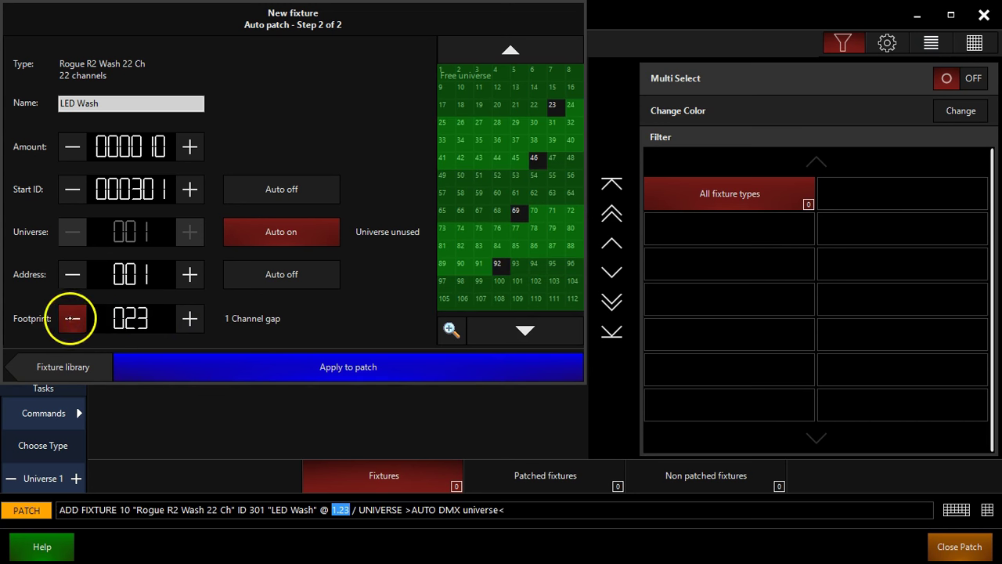
pyautogui.click(72, 319)
pyautogui.click(190, 319)
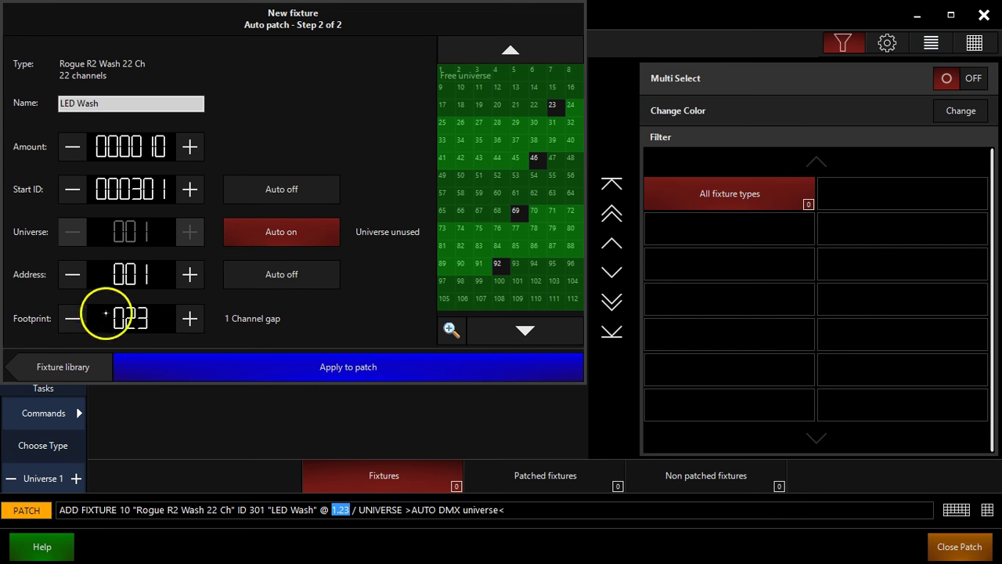
# Compare footprints of 22 and 23 channels, return to 22 and switch the DMX address back to automatic
pyautogui.click(82, 318)
pyautogui.click(82, 318)
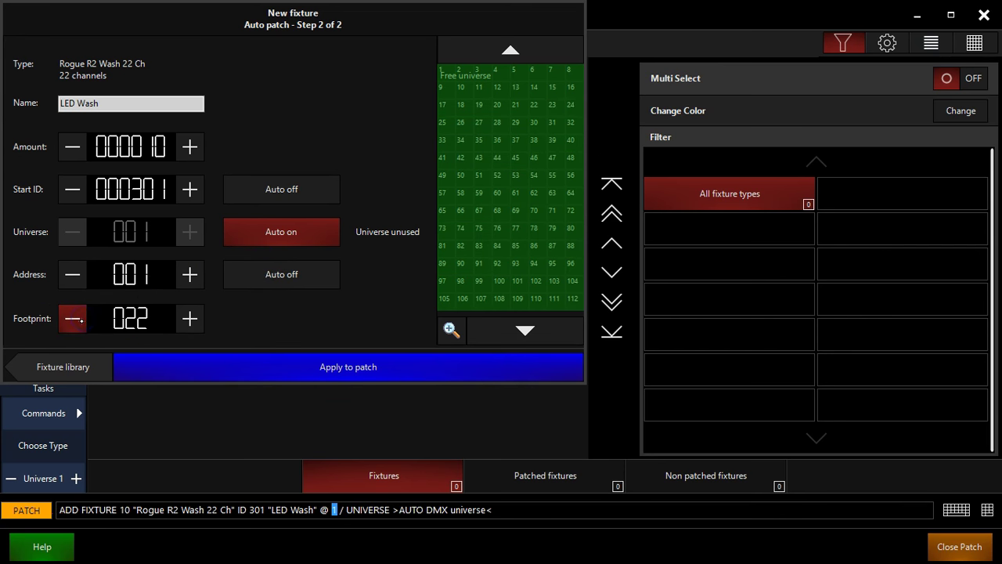
pyautogui.click(81, 318)
pyautogui.click(190, 320)
pyautogui.click(190, 320)
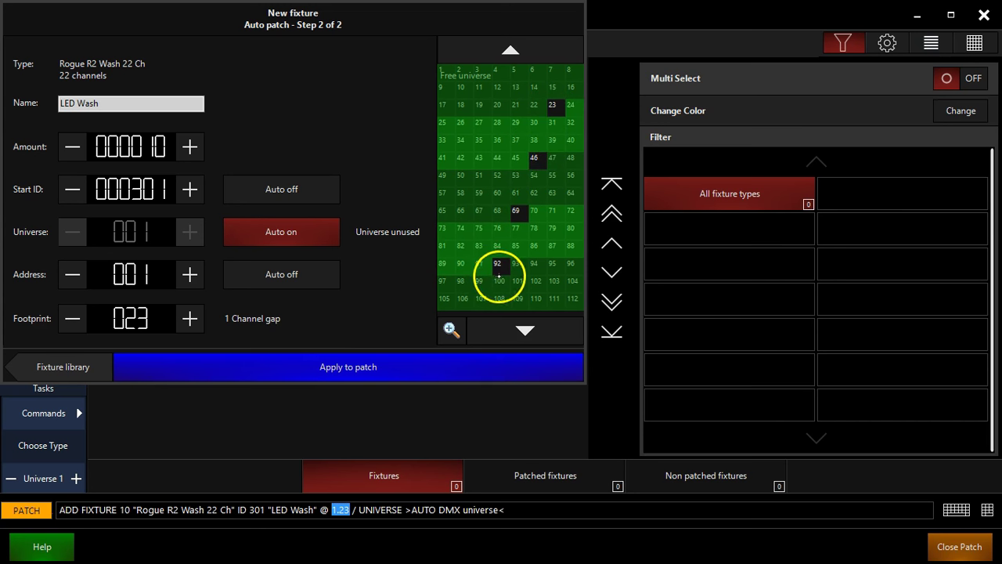
pyautogui.click(72, 319)
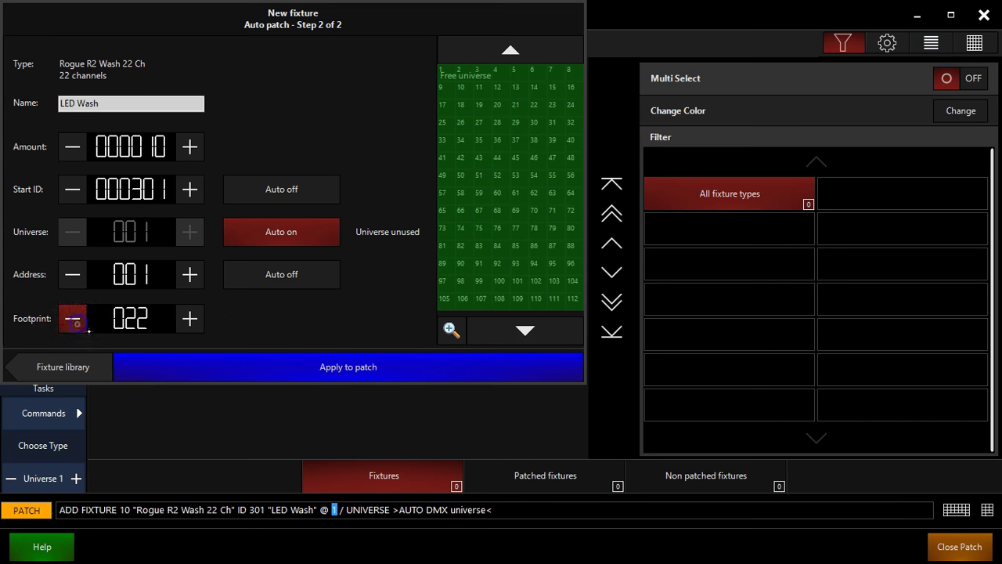
pyautogui.click(262, 281)
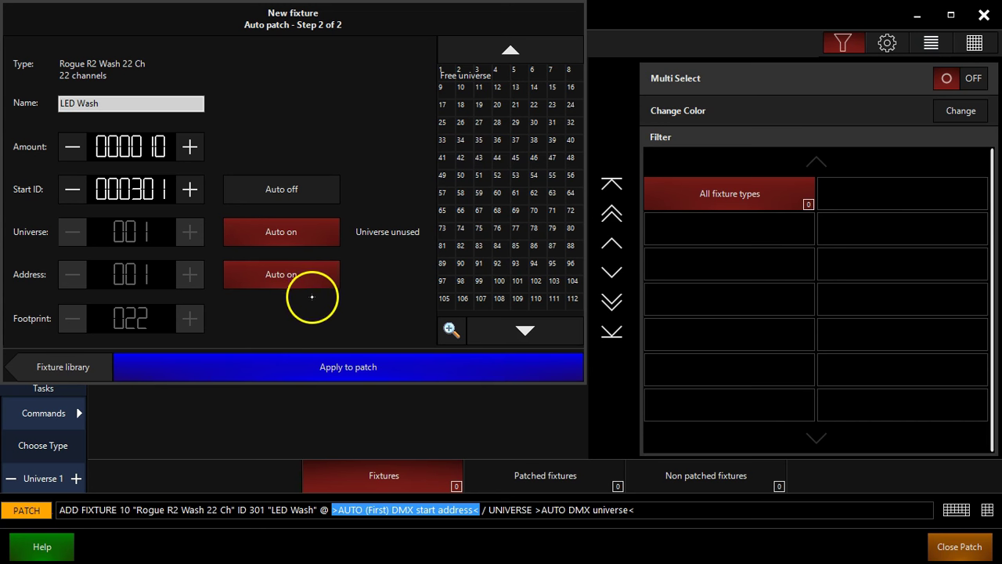
# Try a 42-channel footprint with manual addressing and return the DMX address to automatic
pyautogui.click(239, 280)
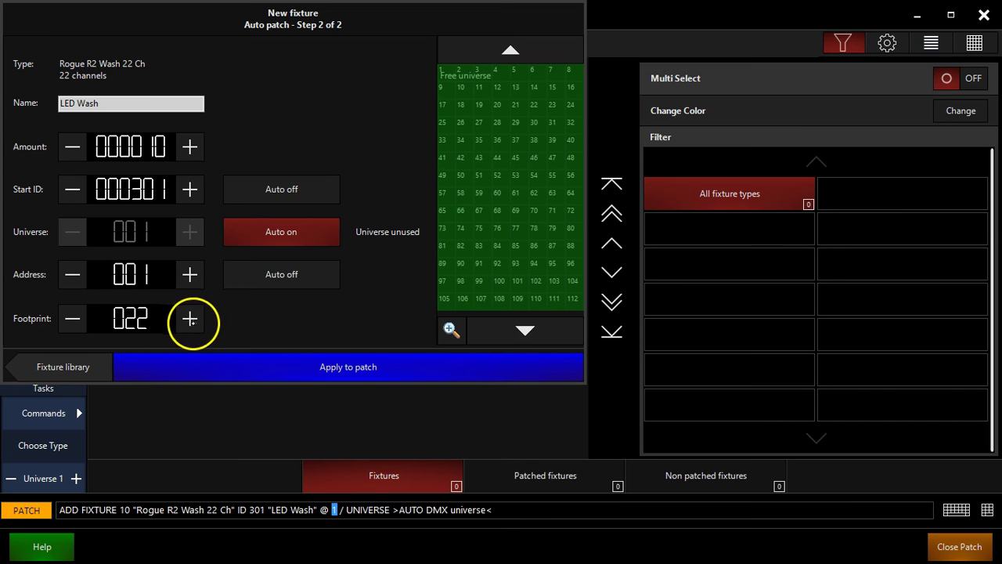
pyautogui.moveTo(191, 319); pyautogui.dragTo(193, 319)
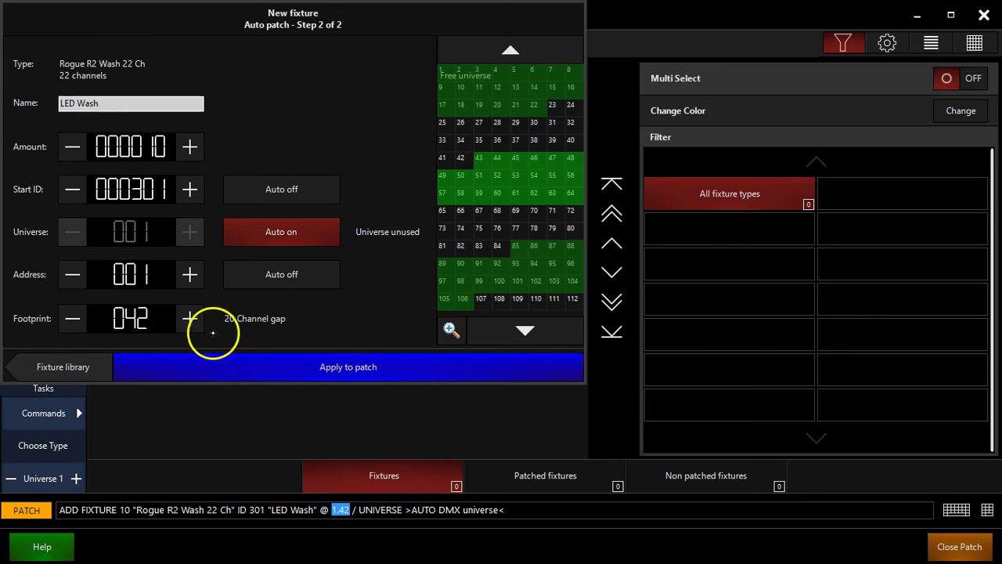
pyautogui.click(242, 275)
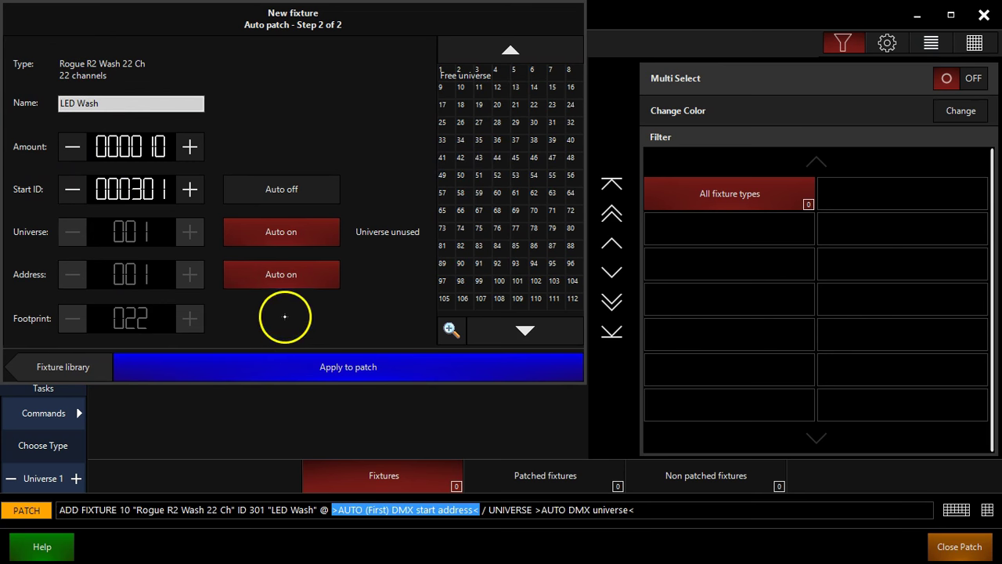
# Keep the DMX address on automatic and apply the ten LED Wash fixtures to the patch
pyautogui.click(248, 280)
pyautogui.click(270, 289)
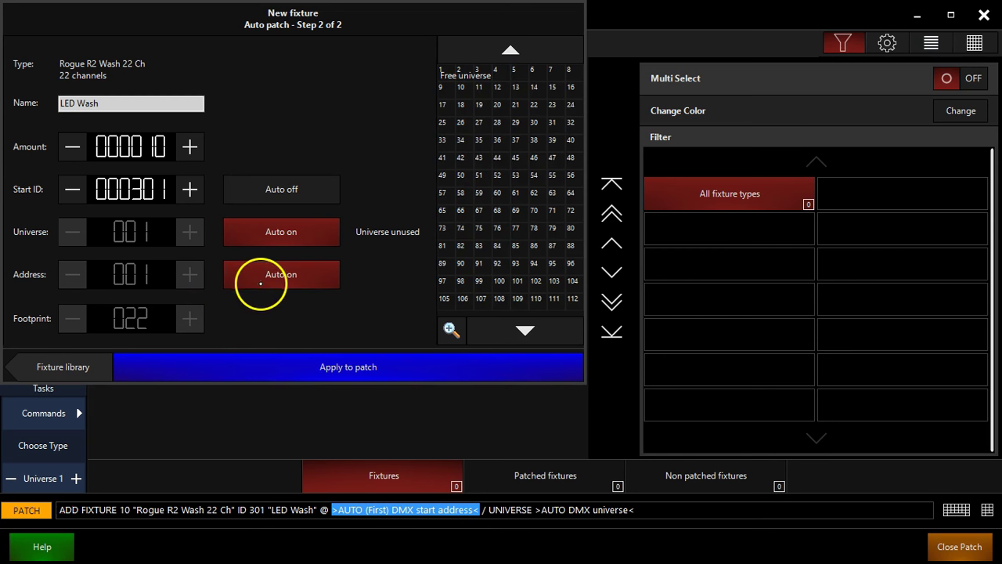
pyautogui.click(315, 368)
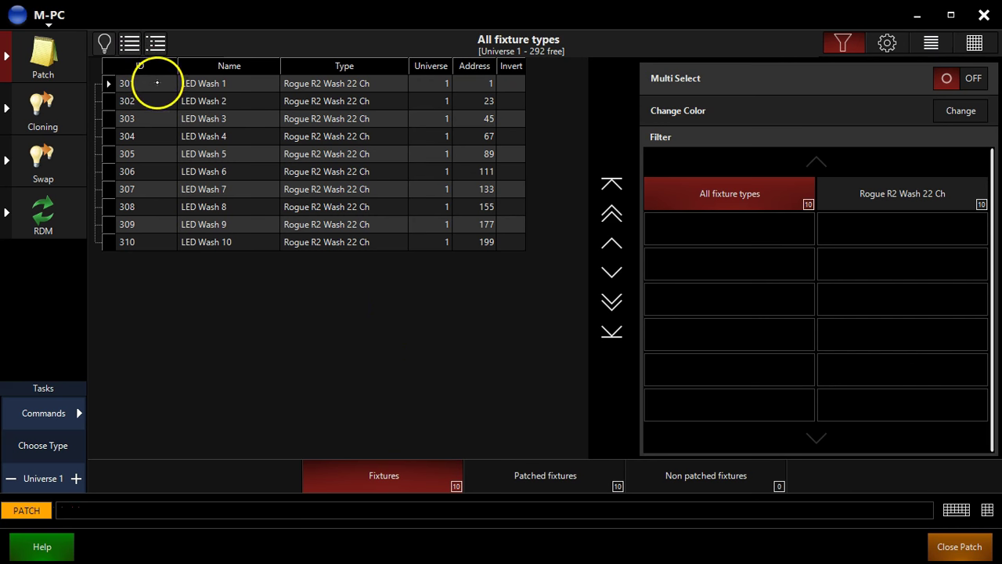
# Renumber all ten LED Wash fixtures so their IDs start at 401
pyautogui.moveTo(157, 83); pyautogui.dragTo(153, 242)
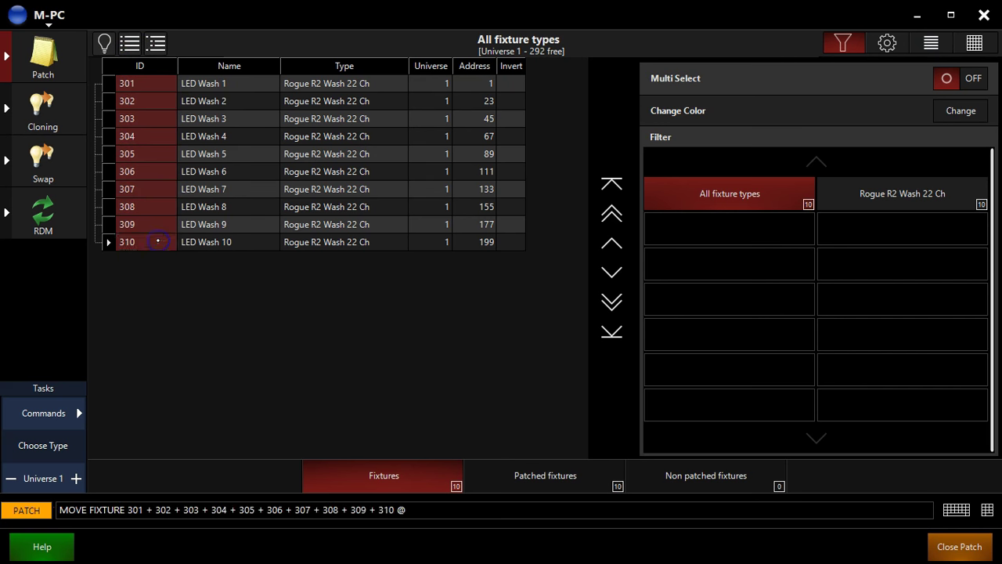
pyautogui.click(152, 241)
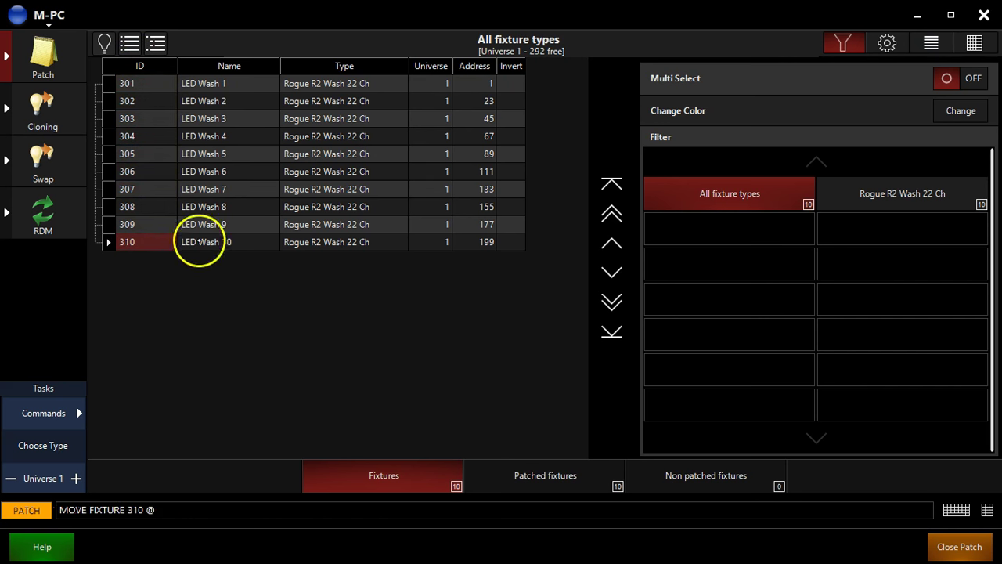
pyautogui.click(149, 257)
pyautogui.moveTo(138, 99); pyautogui.dragTo(157, 247)
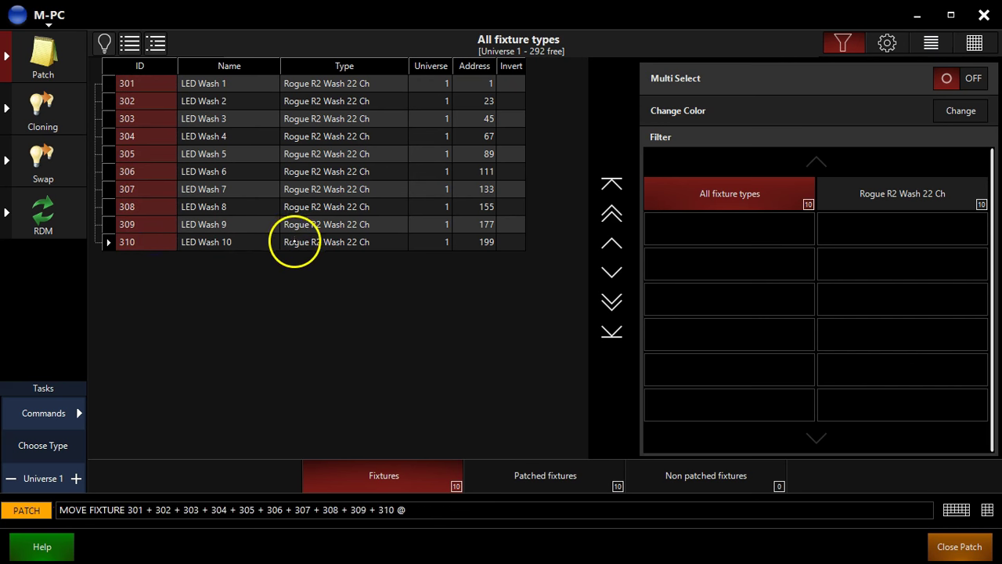
pyautogui.write('40')
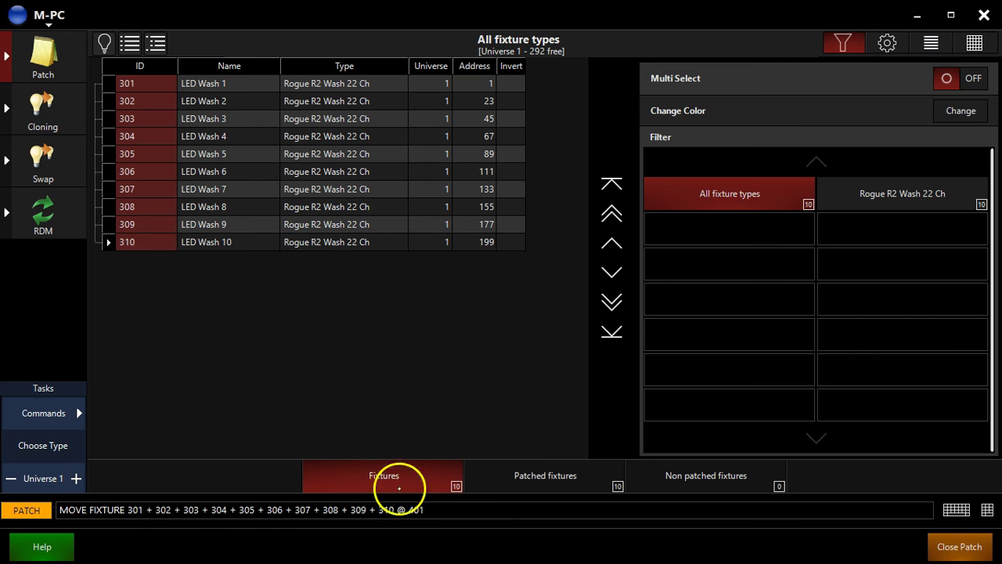
pyautogui.write('1')
pyautogui.press('Return')
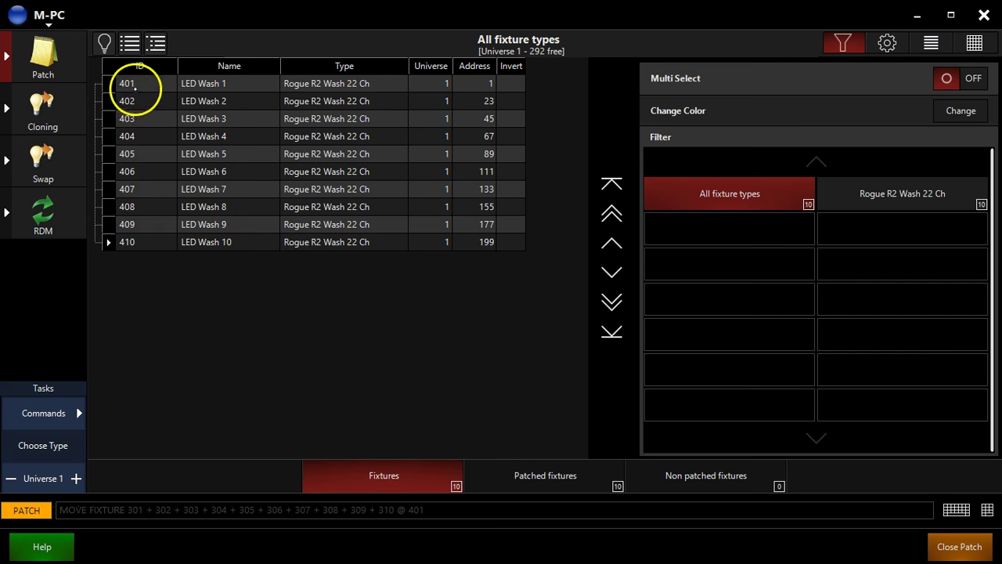
# Renumber all ten LED Wash fixtures so their IDs start at 301 again
pyautogui.moveTo(135, 89); pyautogui.dragTo(144, 242)
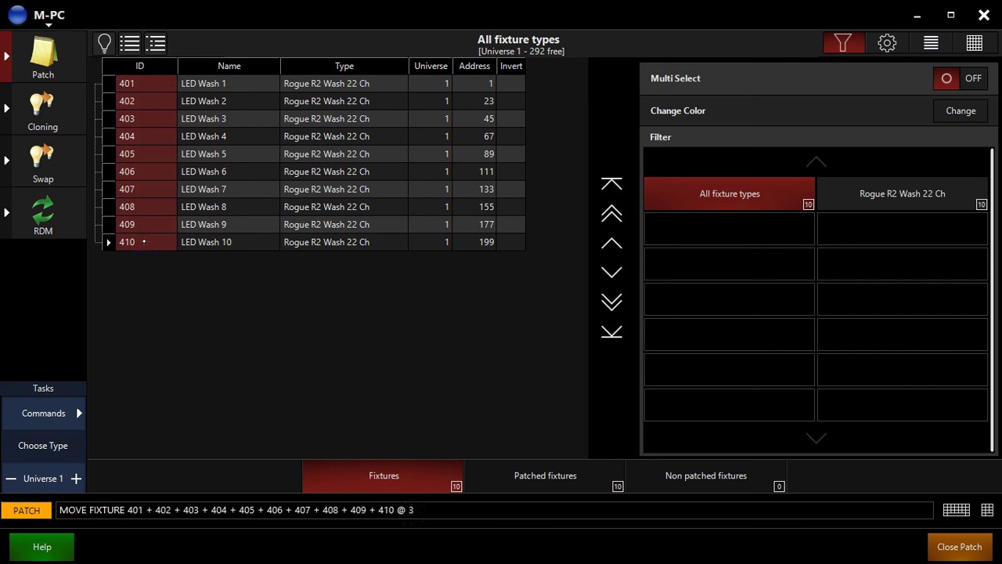
pyautogui.press('Return')
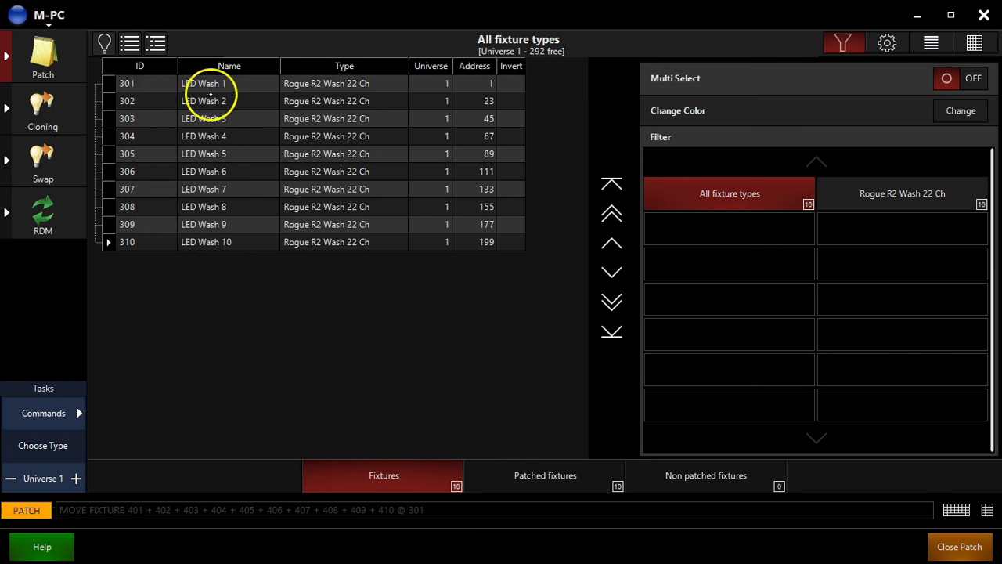
# Rename all ten LED Wash fixtures to 5, selecting them in reverse order from ID 310 to 301
pyautogui.click(227, 245)
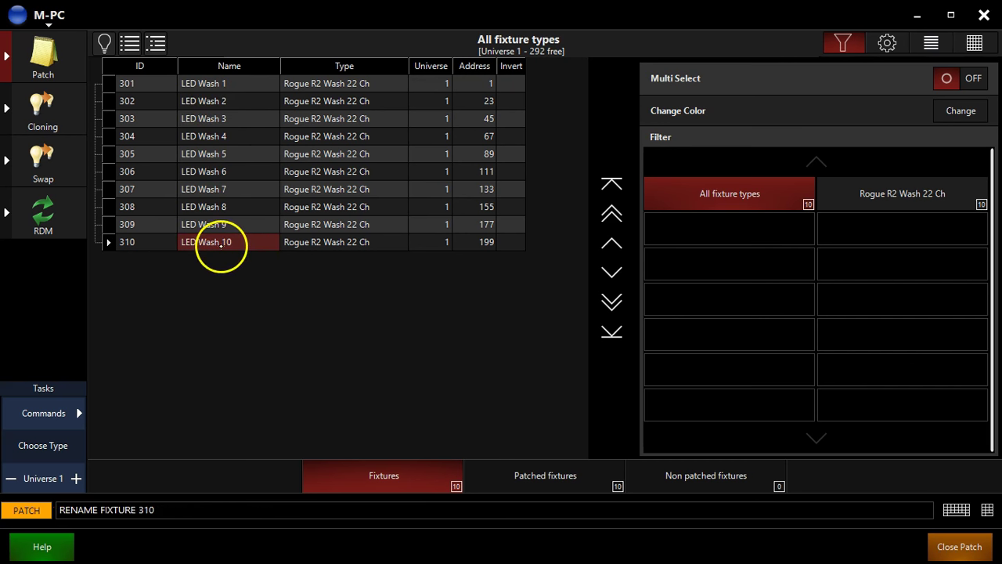
pyautogui.moveTo(222, 244); pyautogui.dragTo(224, 88)
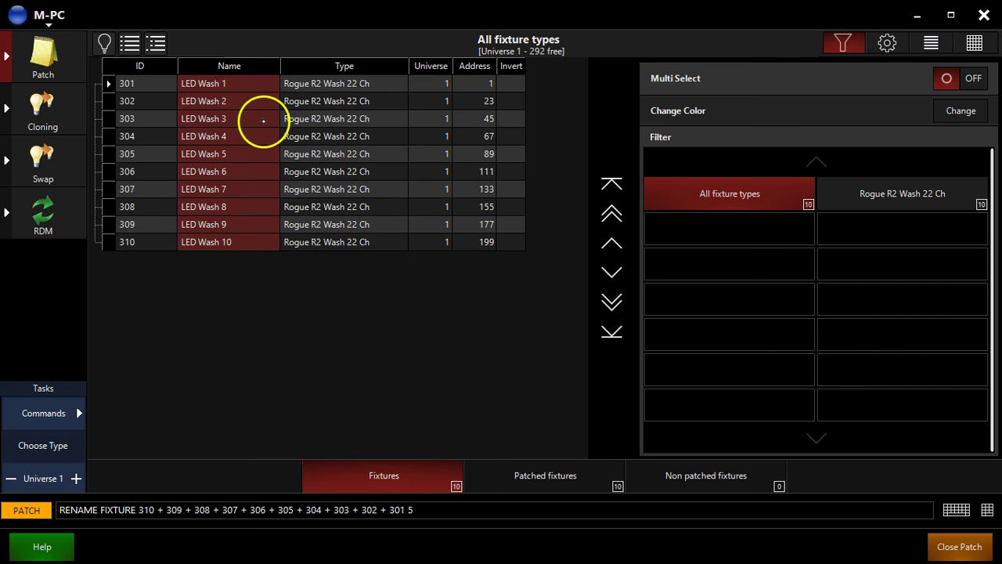
pyautogui.write('5')
pyautogui.press('Return')
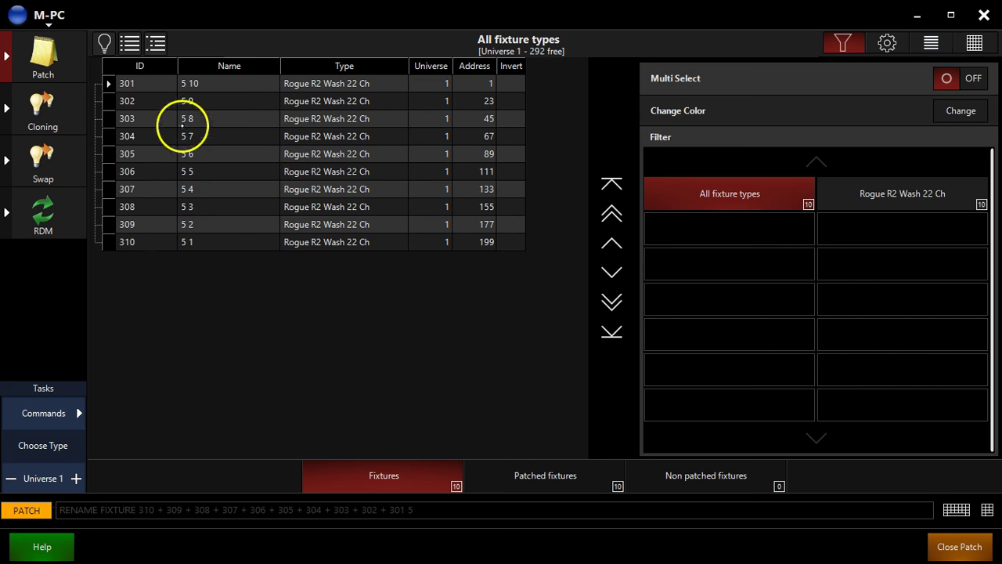
# Rename fixtures 301 through 310 as LED Wash, in ascending ID order
pyautogui.moveTo(189, 83); pyautogui.dragTo(209, 243)
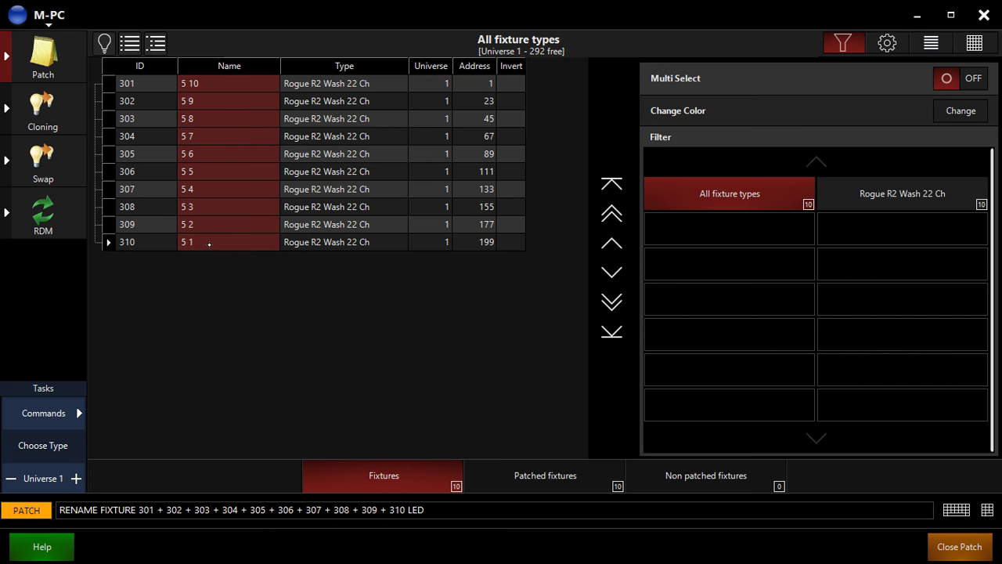
pyautogui.press('Return')
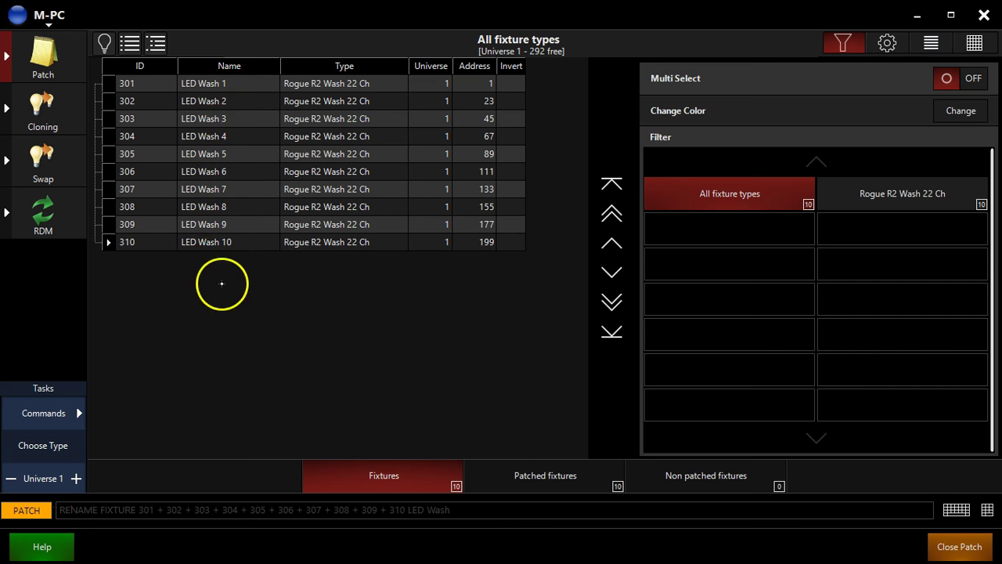
pyautogui.moveTo(217, 83); pyautogui.dragTo(235, 253)
pyautogui.press('Escape')
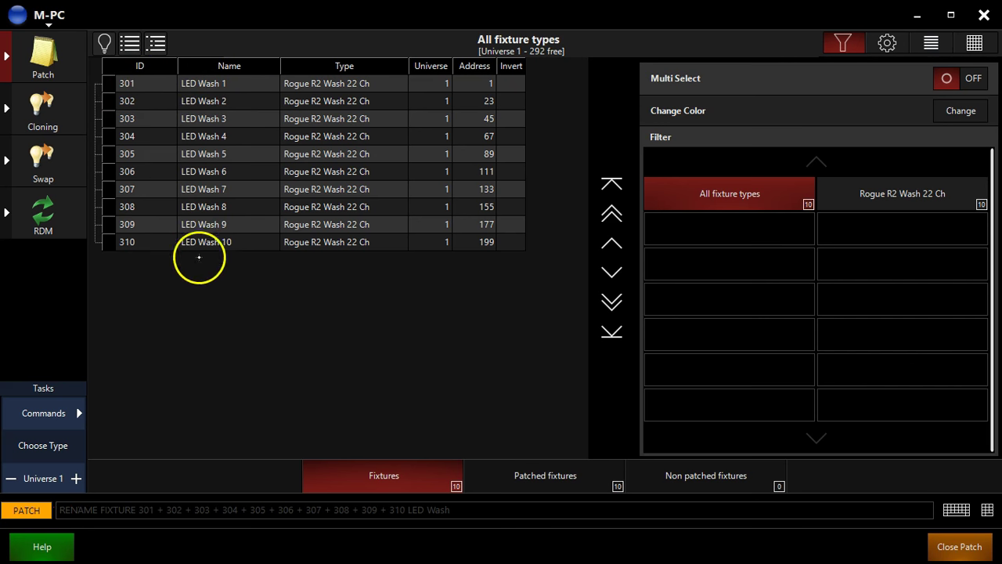
pyautogui.click(219, 85)
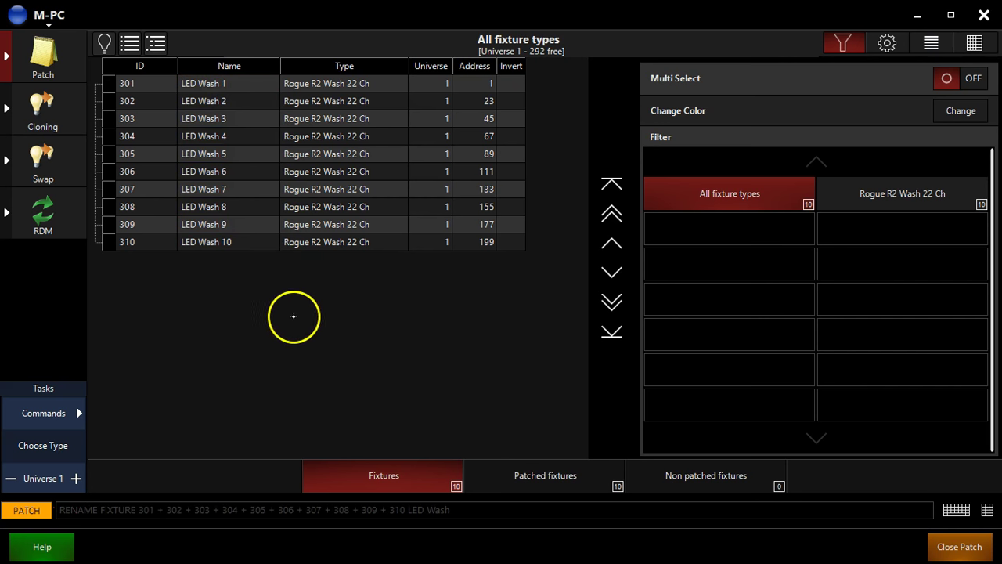
# Try to swap the type of fixtures 301 through 310, choosing Chauvet Rogue R2 Wash 22 Ch from the patched types
pyautogui.click(313, 86)
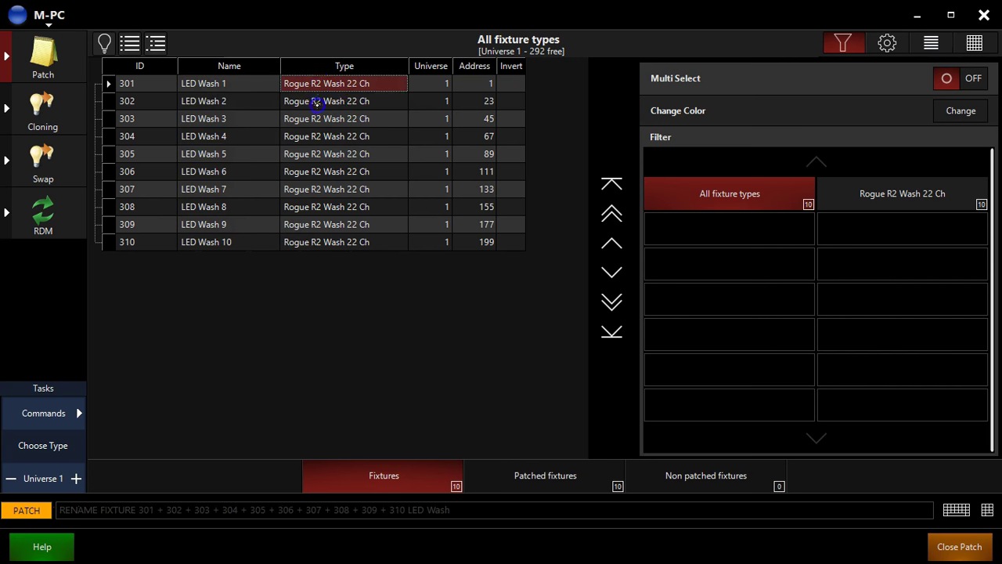
pyautogui.moveTo(318, 104); pyautogui.dragTo(314, 242)
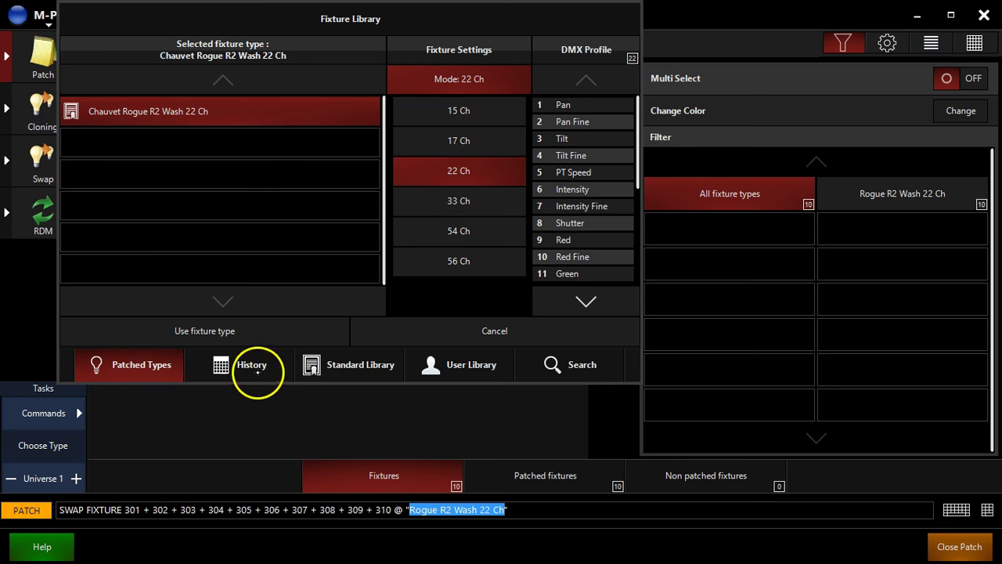
pyautogui.click(331, 367)
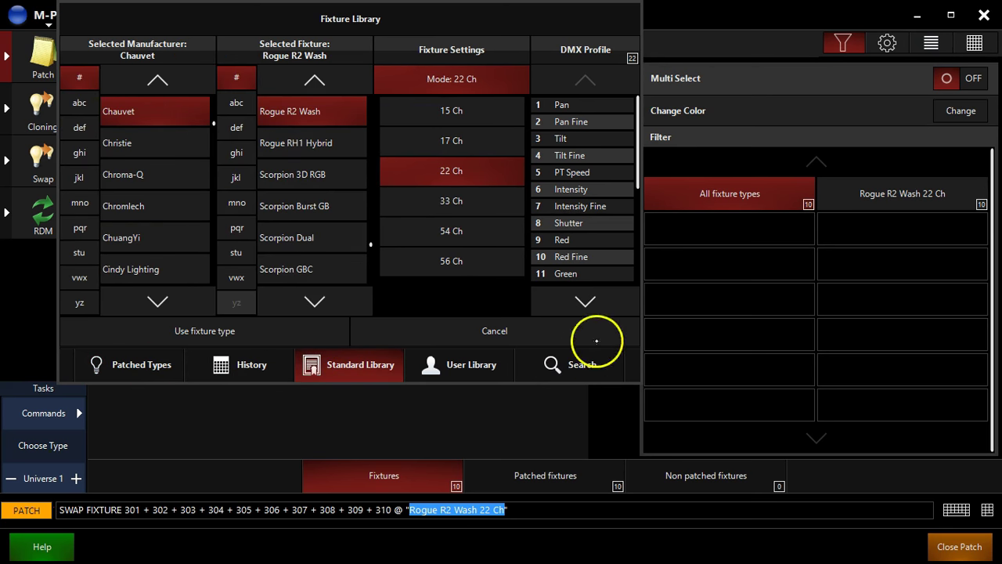
pyautogui.click(174, 365)
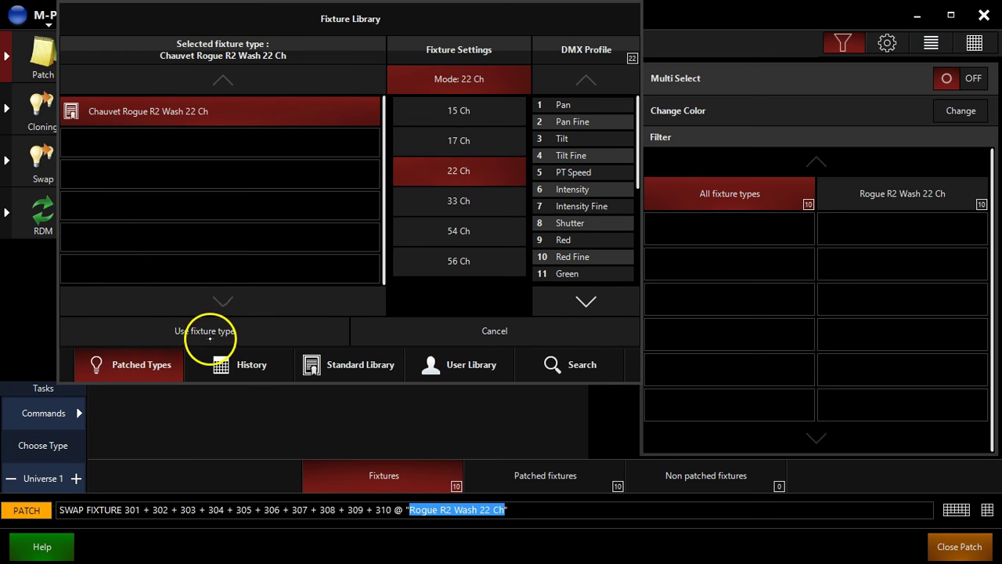
pyautogui.click(210, 338)
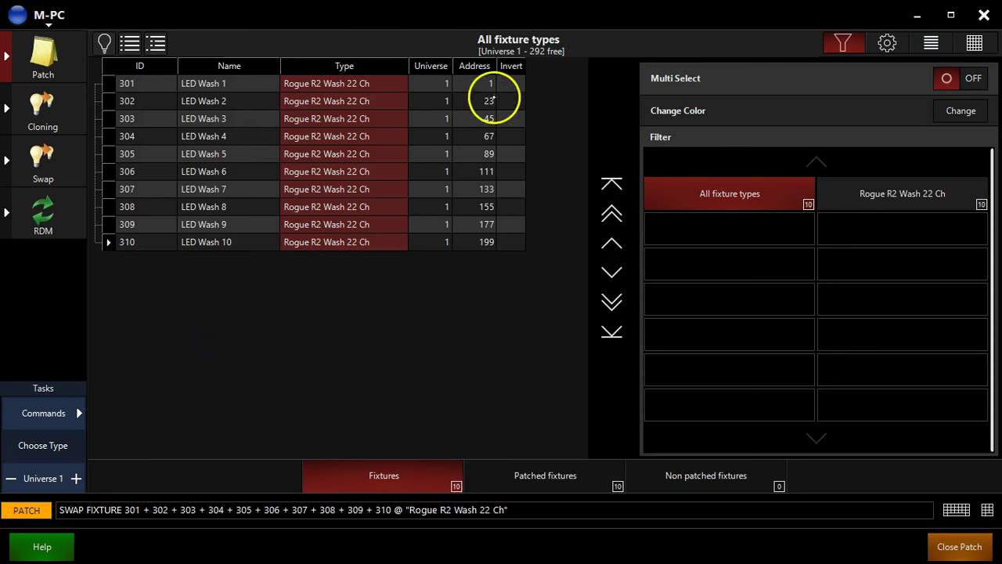
# Open the universe and then the DMX start address of all ten fixtures for editing
pyautogui.moveTo(430, 83); pyautogui.dragTo(425, 244)
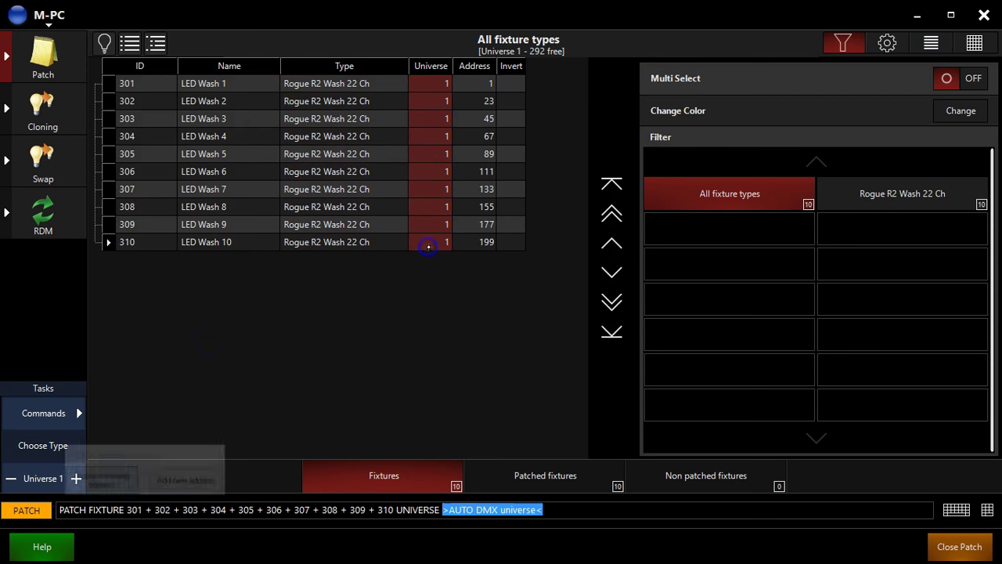
pyautogui.moveTo(475, 78); pyautogui.dragTo(467, 242)
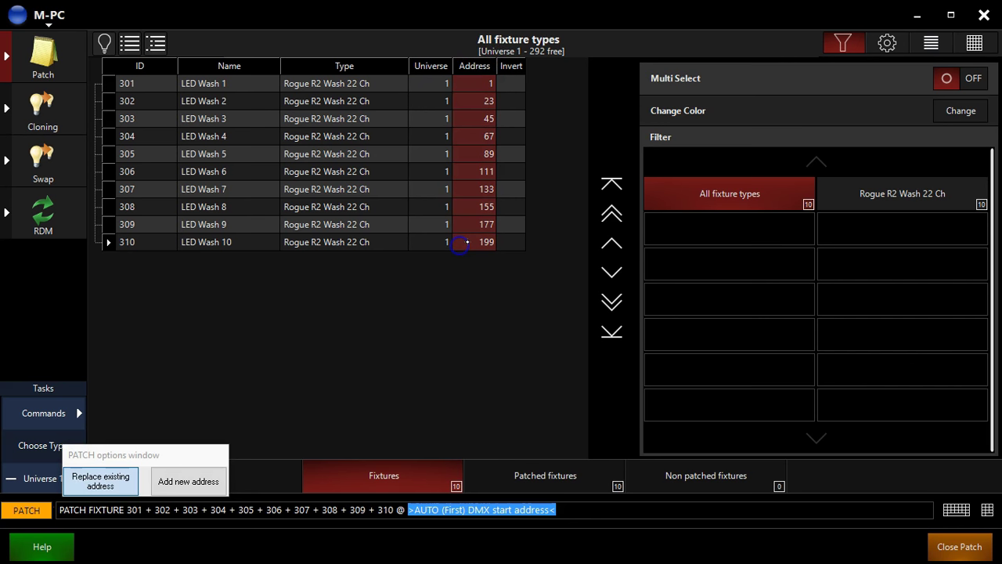
pyautogui.click(481, 330)
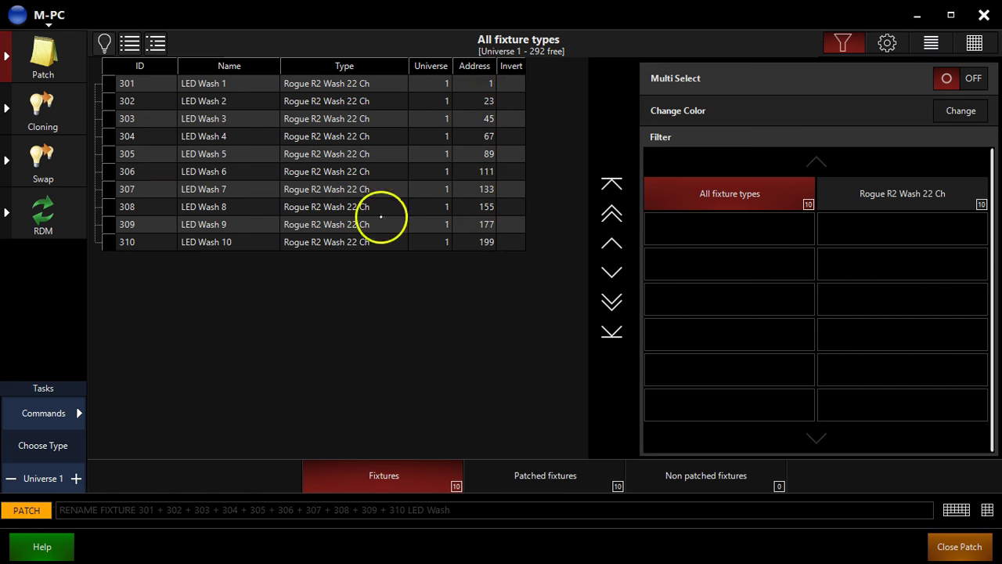
# Try inverting pan, inverting tilt and swapping pan/tilt on fixture 301, and clear all three options again
pyautogui.click(507, 84)
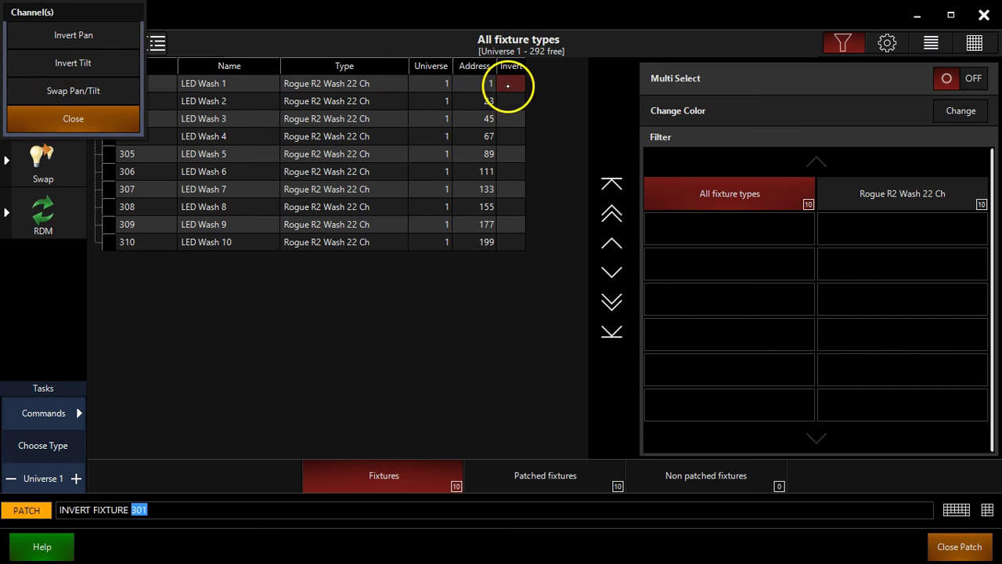
pyautogui.click(74, 35)
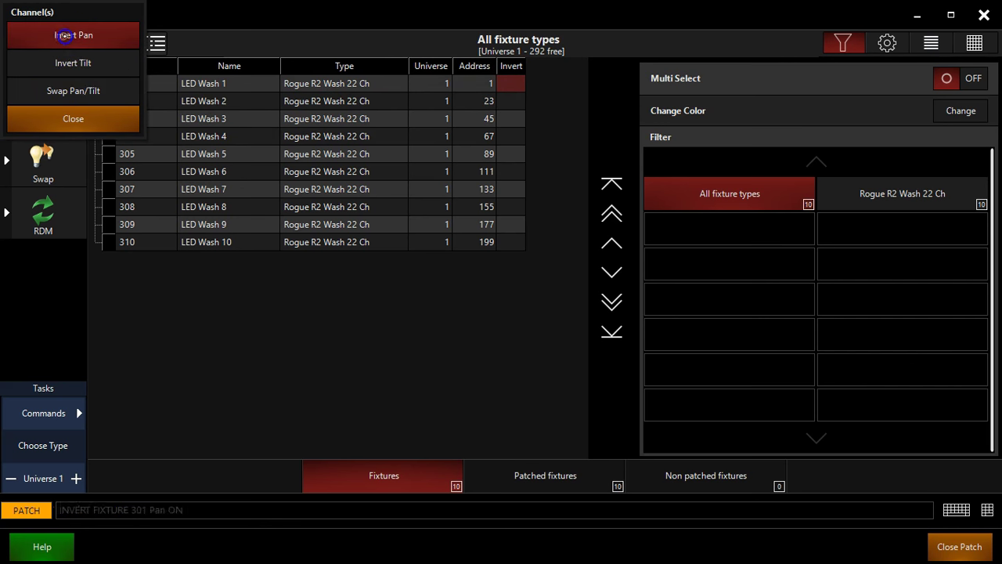
pyautogui.click(81, 66)
pyautogui.click(100, 96)
pyautogui.click(105, 95)
pyautogui.click(73, 63)
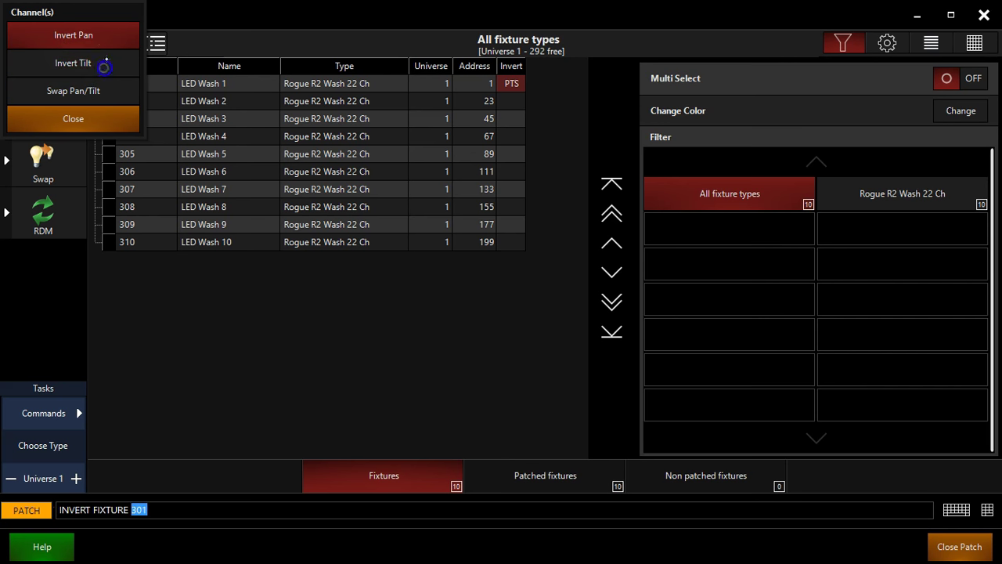
pyautogui.click(74, 35)
pyautogui.click(103, 118)
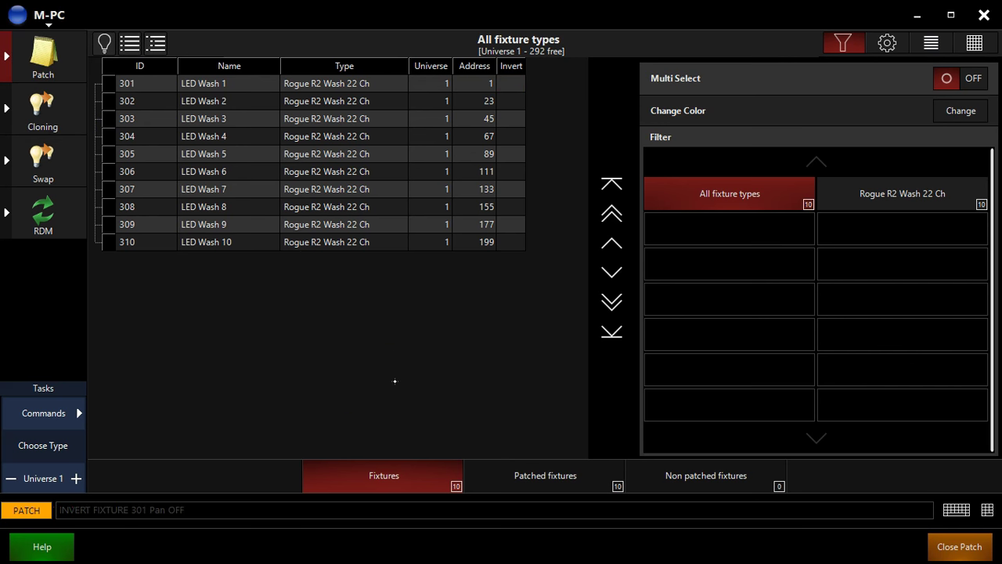
pyautogui.click(484, 369)
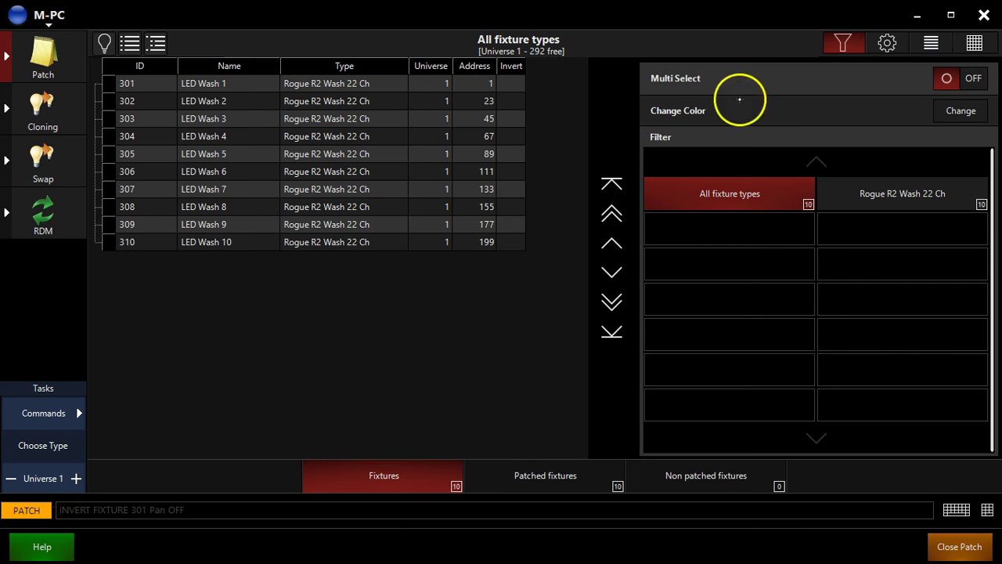
# View the fixture list filtered by Rogue R2 Wash 22 Ch, by all fixture types and by non-patched fixtures
pyautogui.click(873, 204)
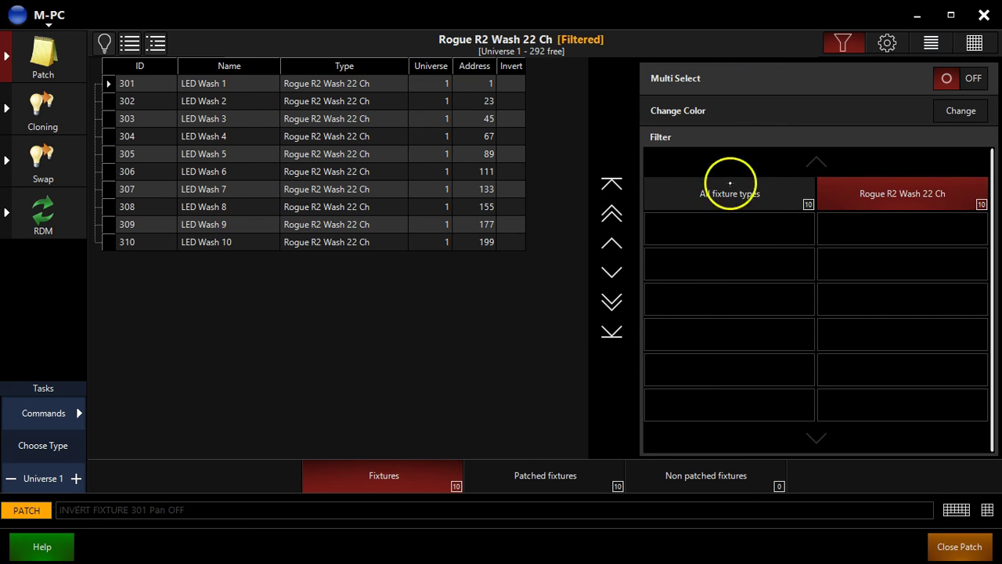
pyautogui.click(728, 202)
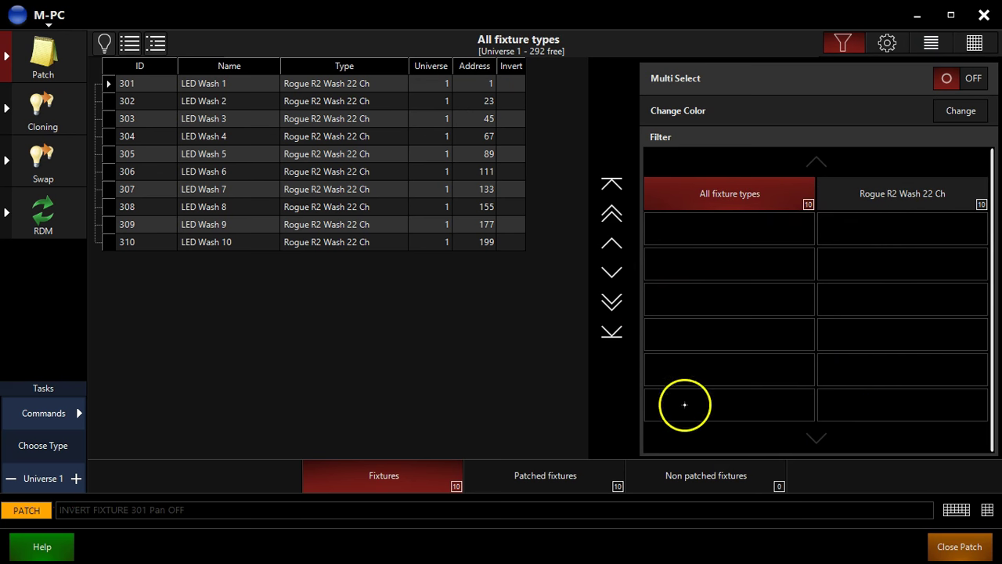
pyautogui.click(682, 483)
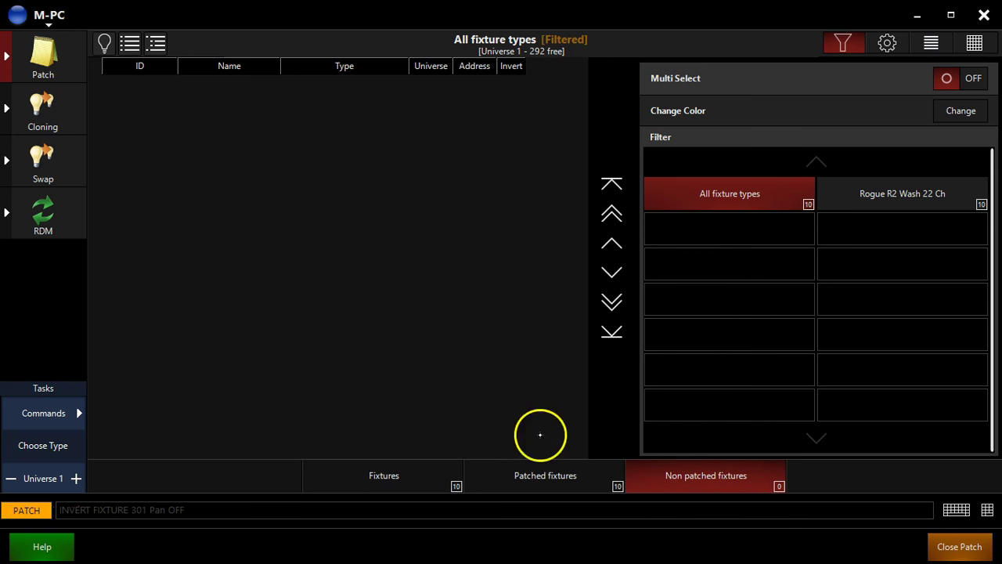
pyautogui.click(75, 413)
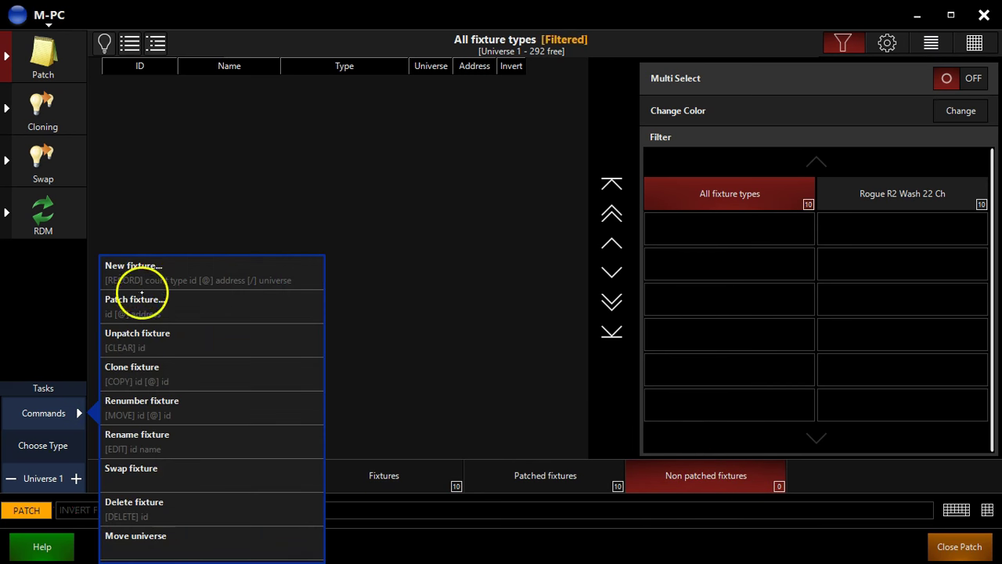
pyautogui.click(411, 294)
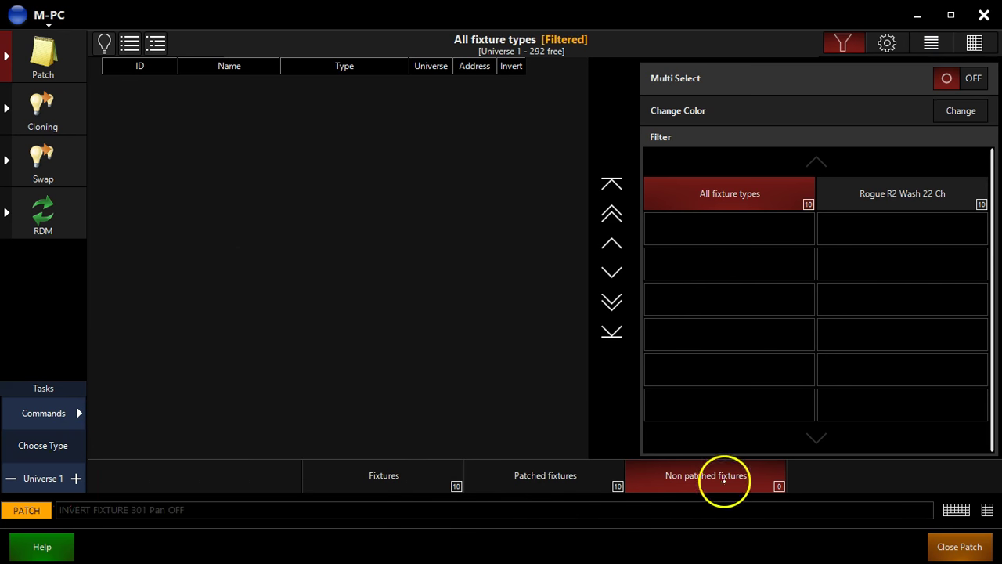
pyautogui.click(707, 477)
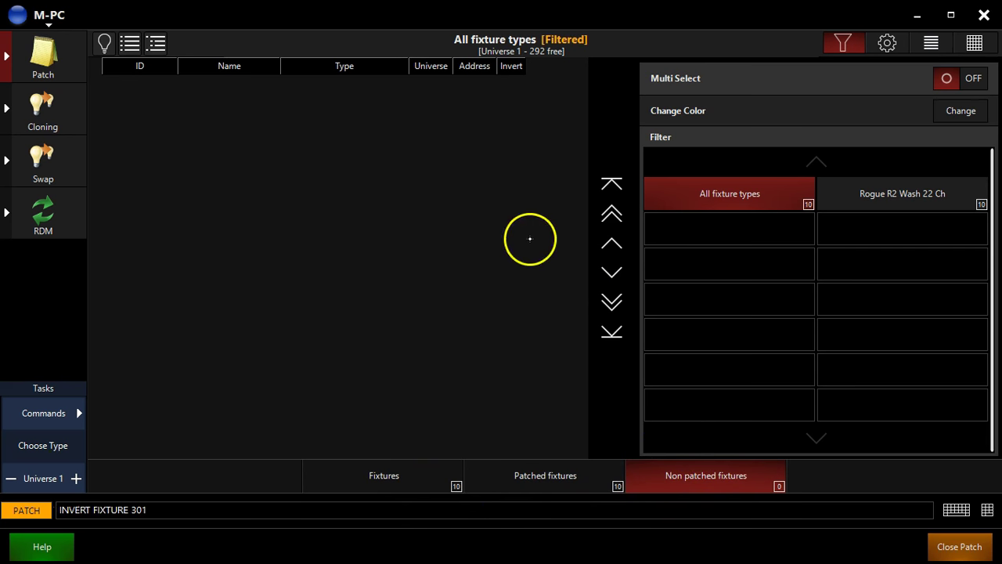
# Return the patch list to showing all fixtures and close the patch
pyautogui.click(523, 479)
pyautogui.click(430, 473)
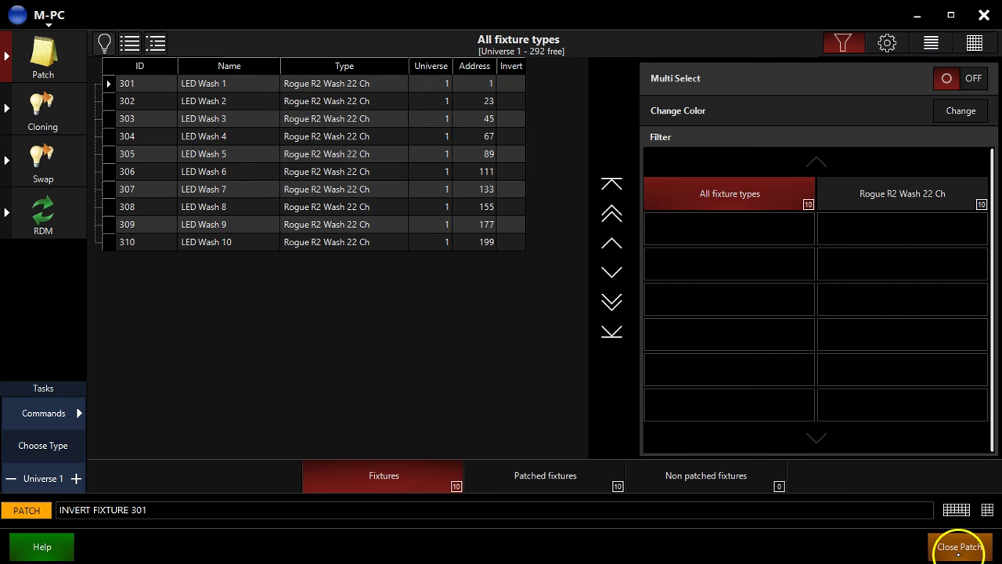
pyautogui.click(949, 546)
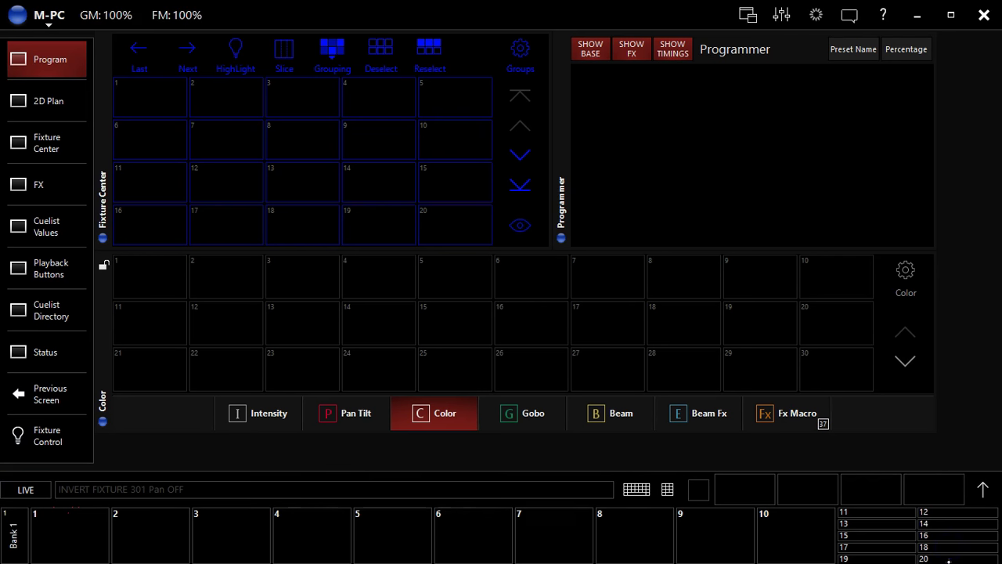